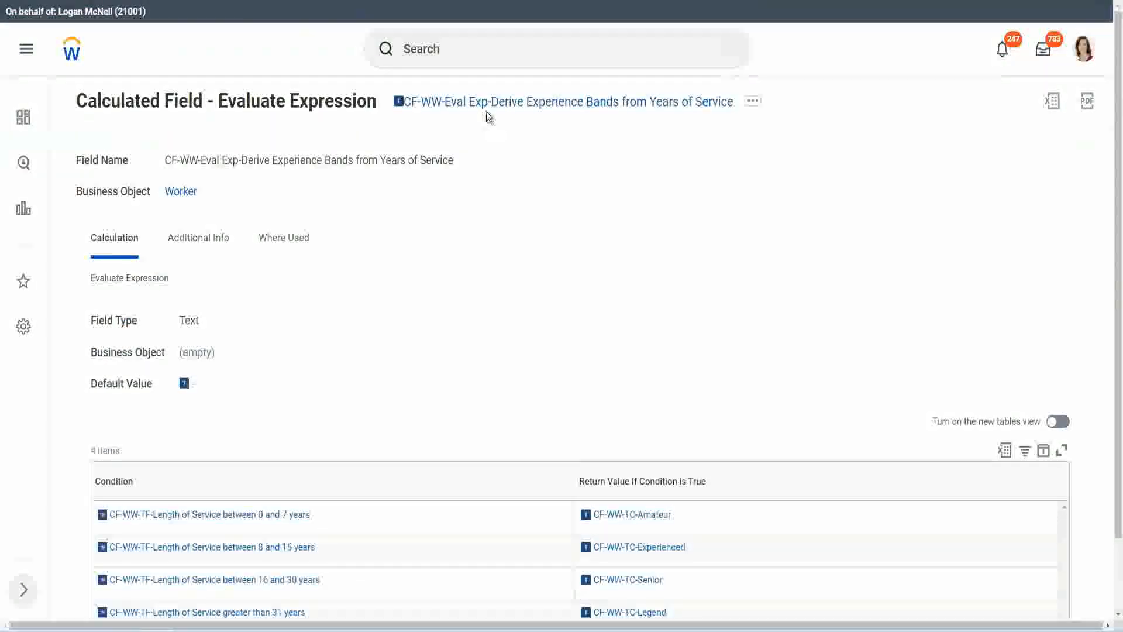
# Step: Copy the name of the displayed Evaluate Expression calculated field and open the Create Calculated Field task
pyautogui.rightClick(485, 106)
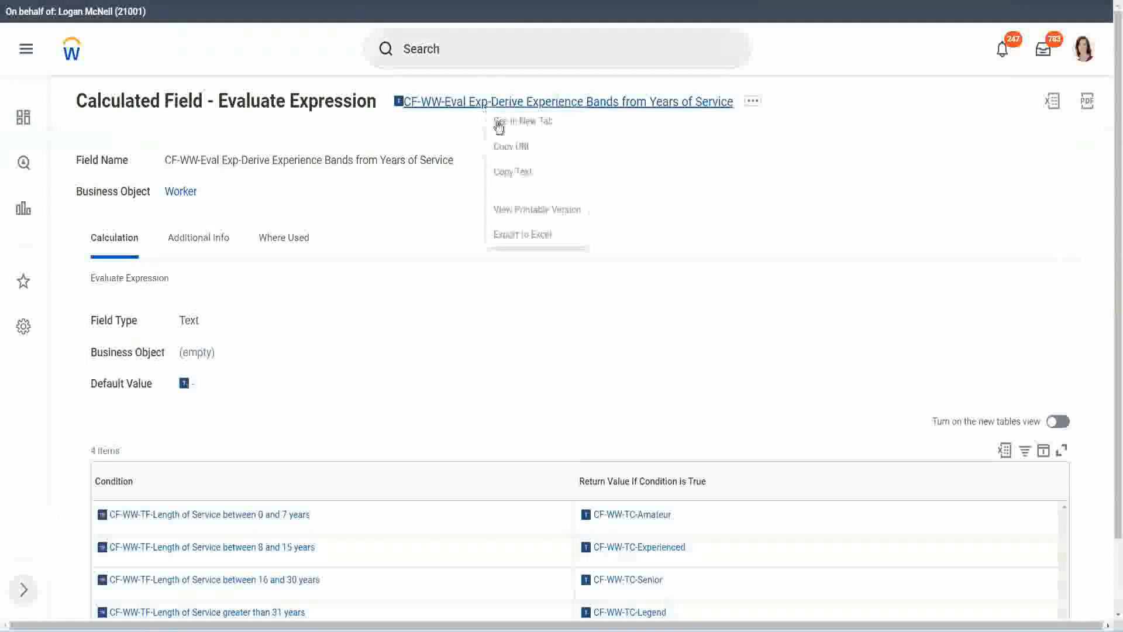
pyautogui.click(524, 173)
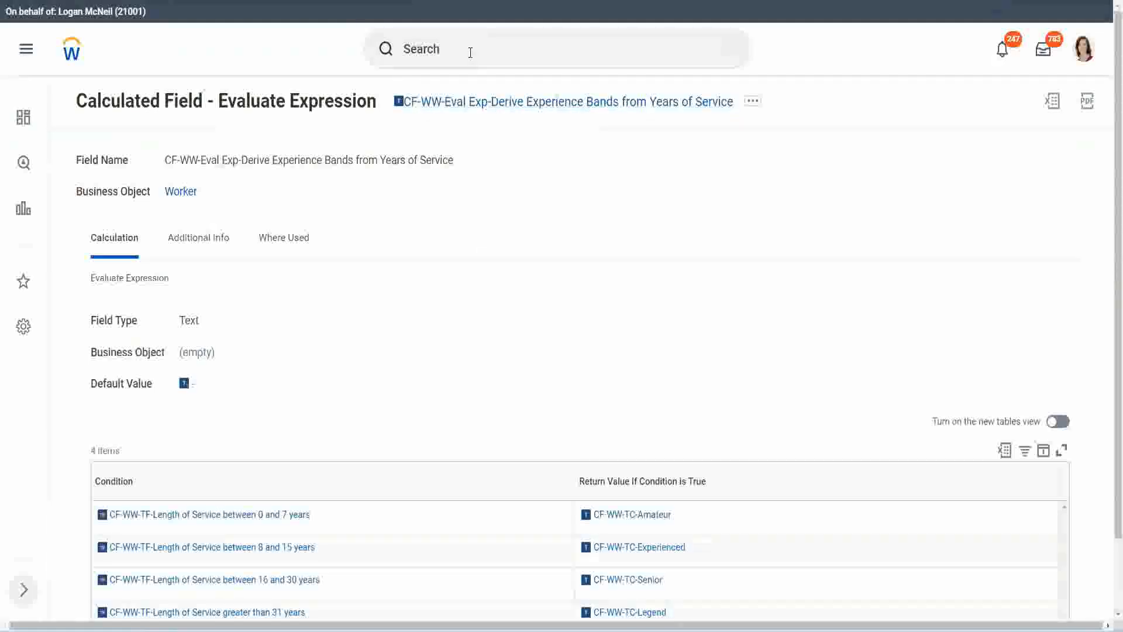
pyautogui.click(470, 53)
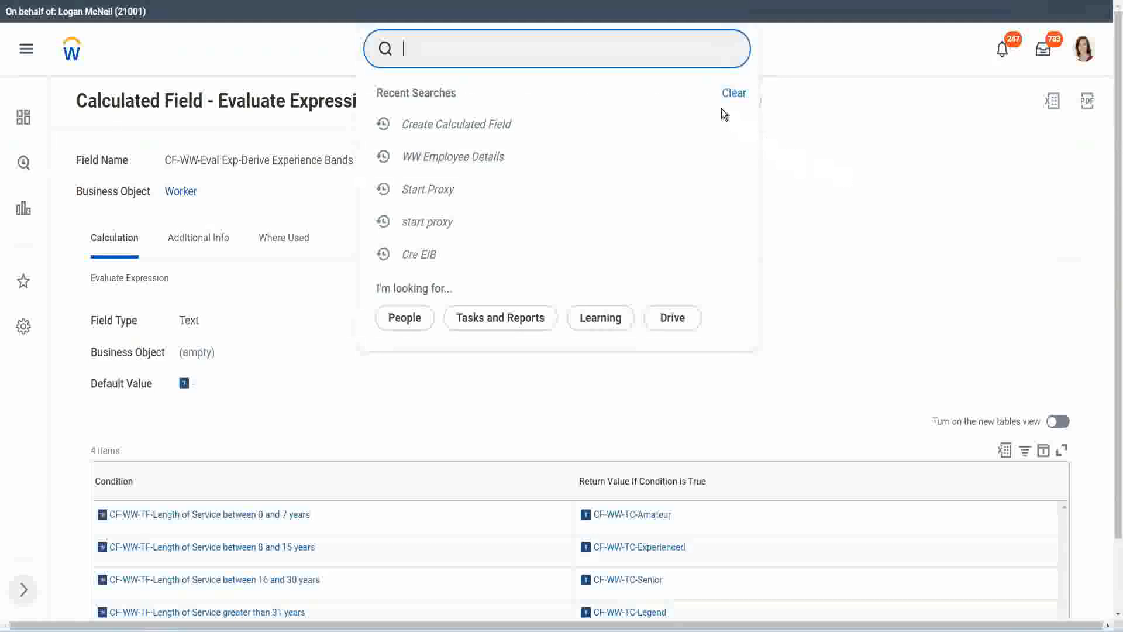
pyautogui.click(445, 43)
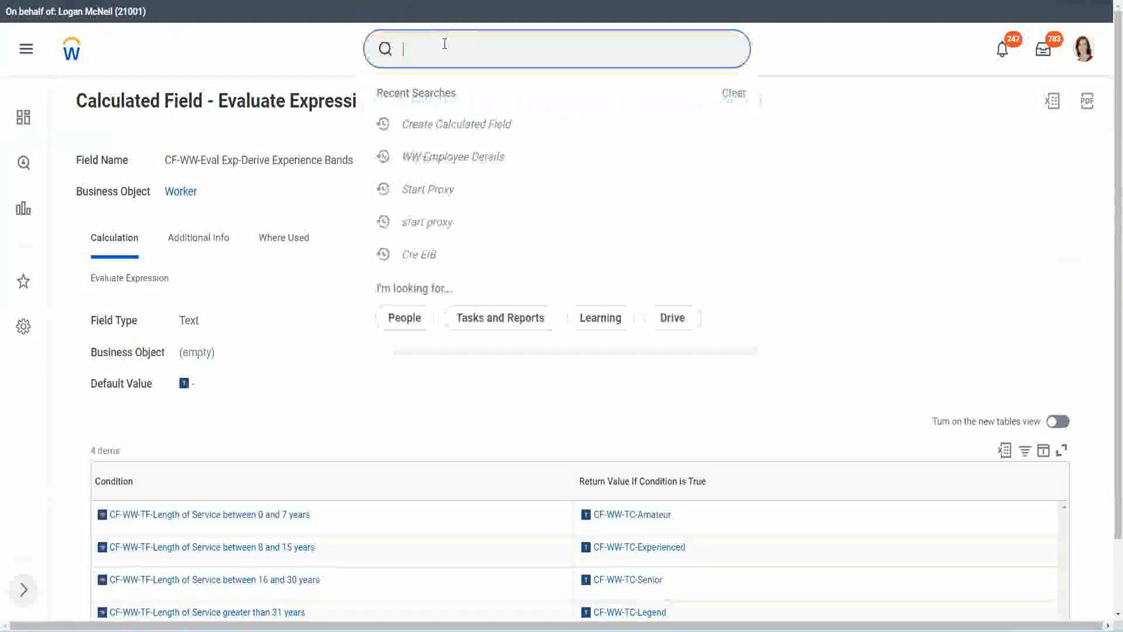
pyautogui.write('create calc')
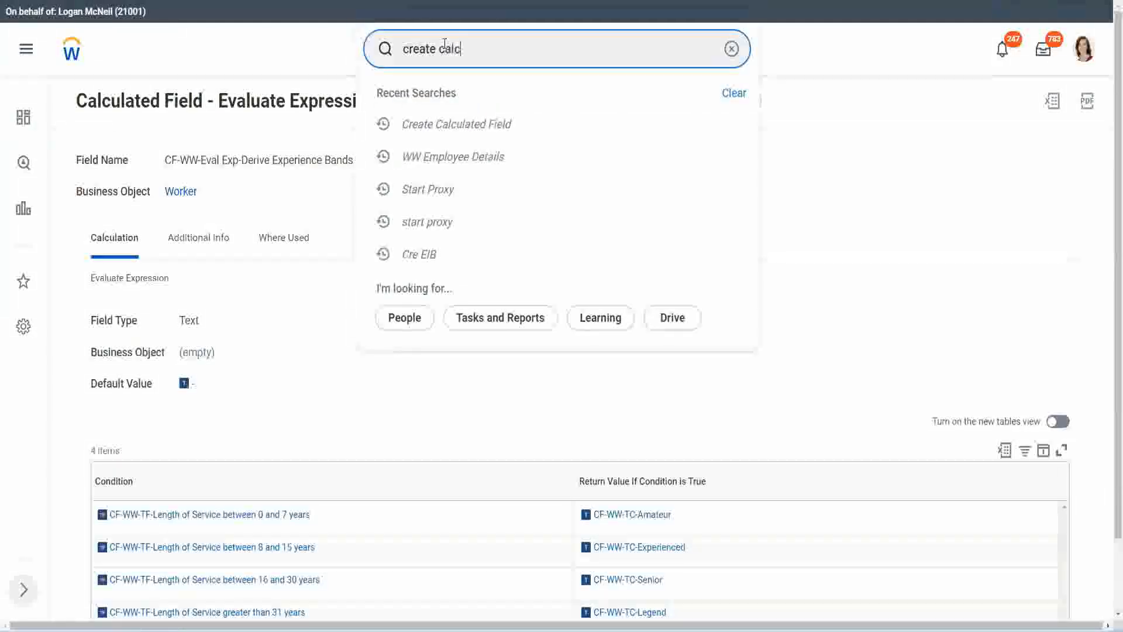
pyautogui.write(' field')
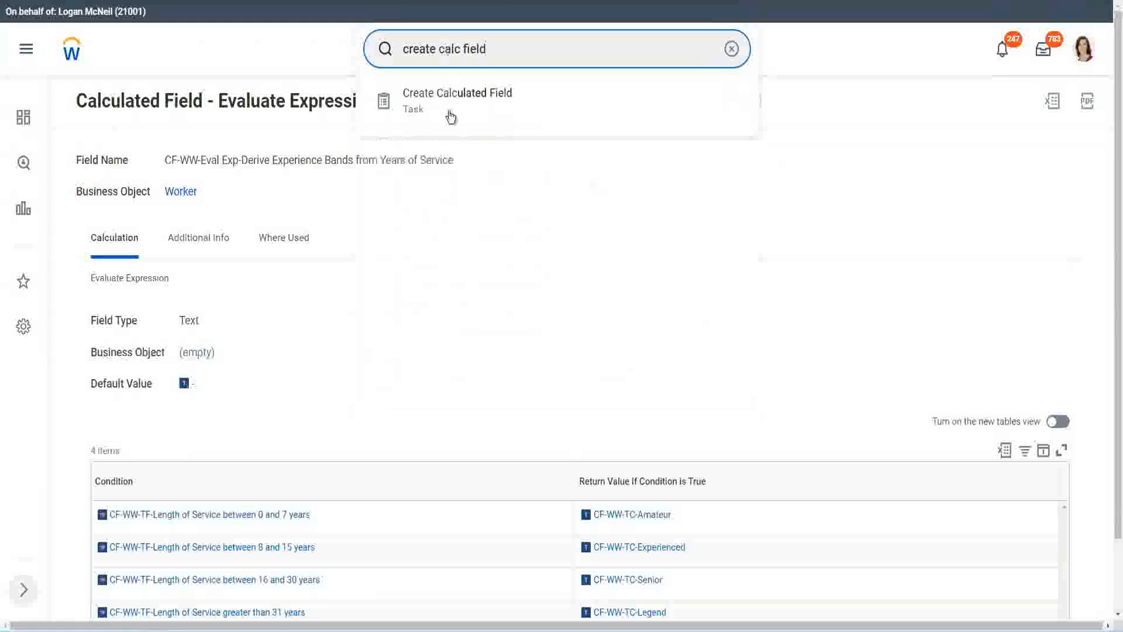
pyautogui.click(463, 108)
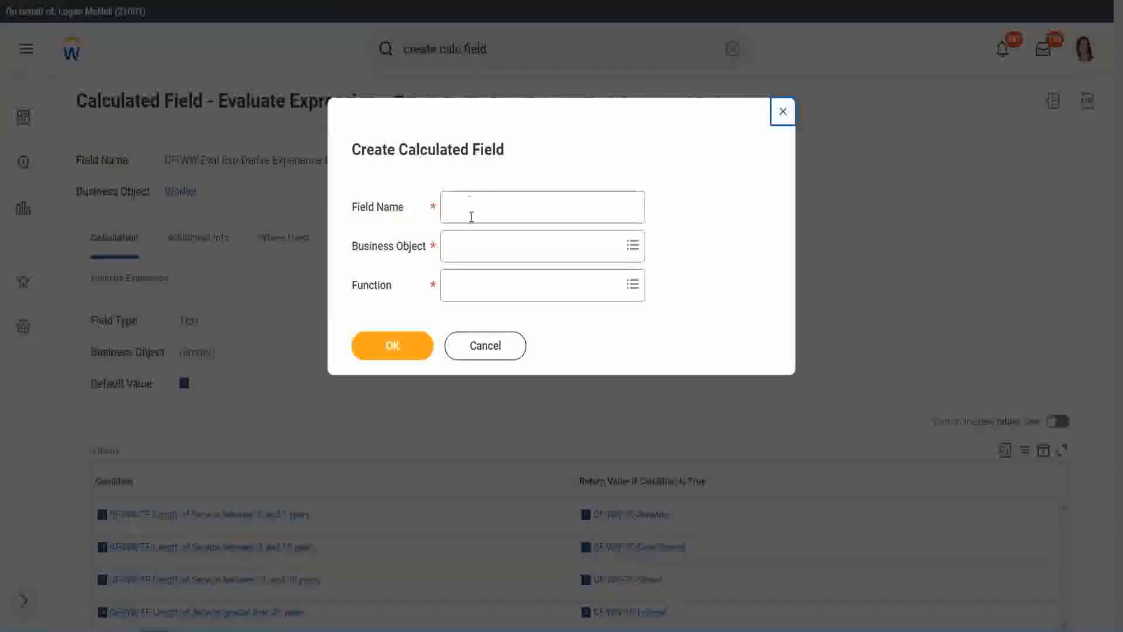
# Step: Name the new calculated field "CF-WW-LRB-Identify Experience Bands from years of Service"
pyautogui.click(473, 209)
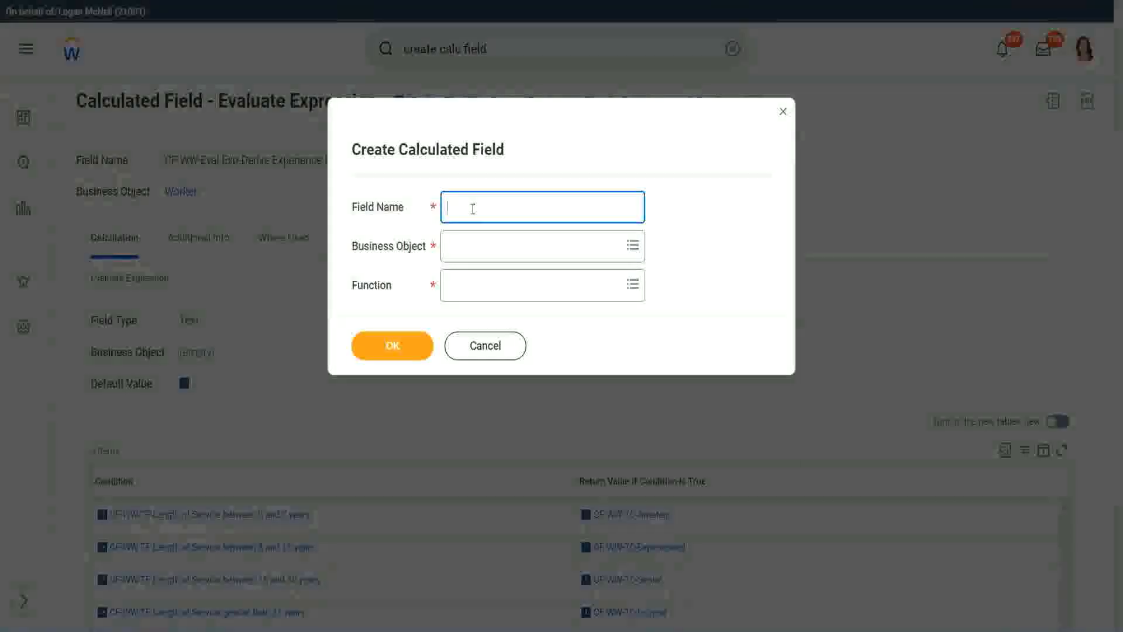
pyautogui.write('CF')
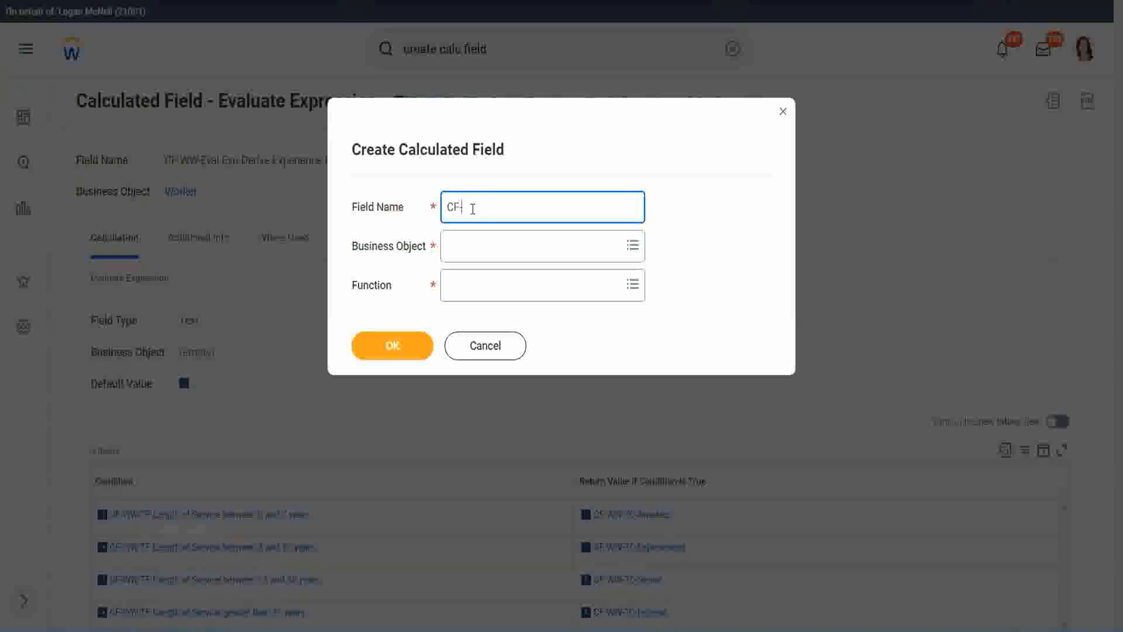
pyautogui.write('-WW-LRB-Identify Ex')
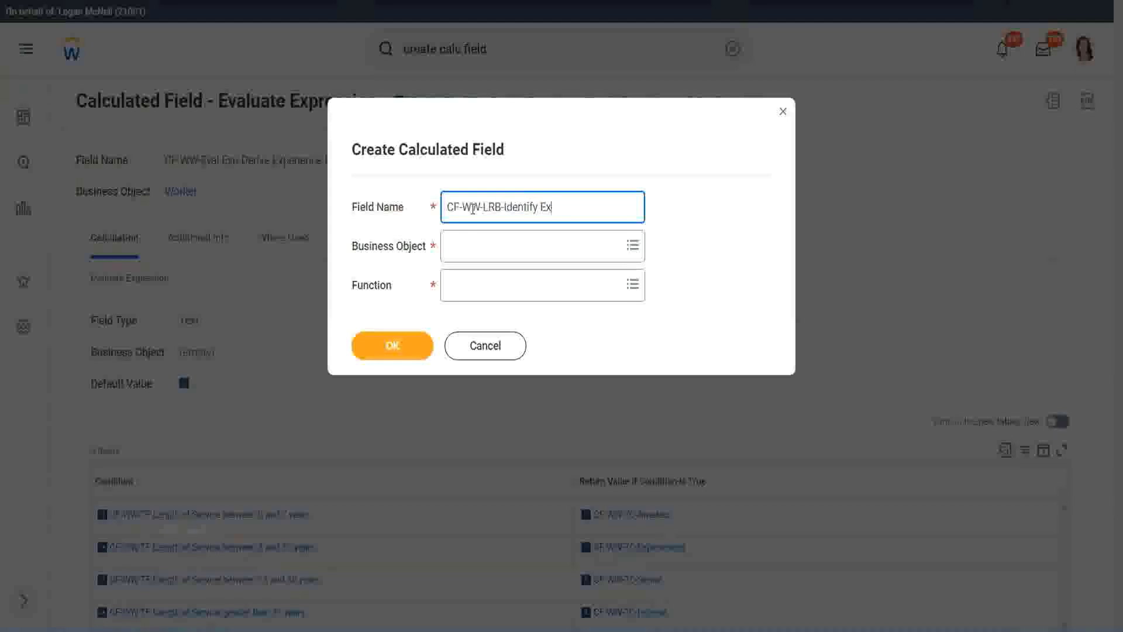
pyautogui.write('eperiende')
pyautogui.press('BackSpace')
pyautogui.press('BackSpace')
pyautogui.write('ce Bands fro')
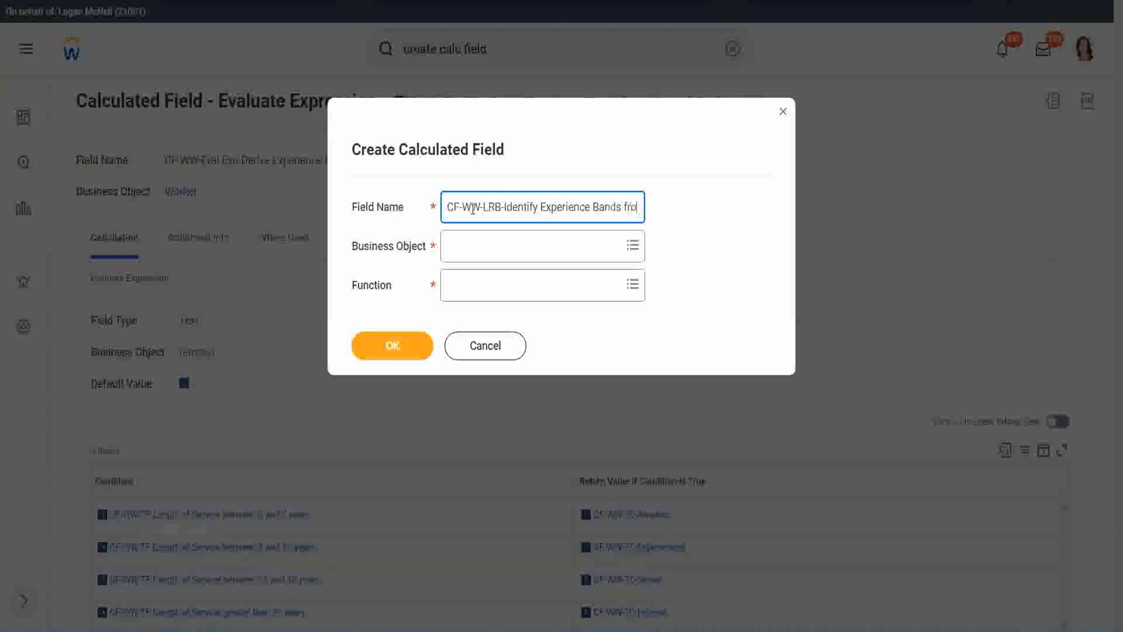
pyautogui.write('m years of Service')
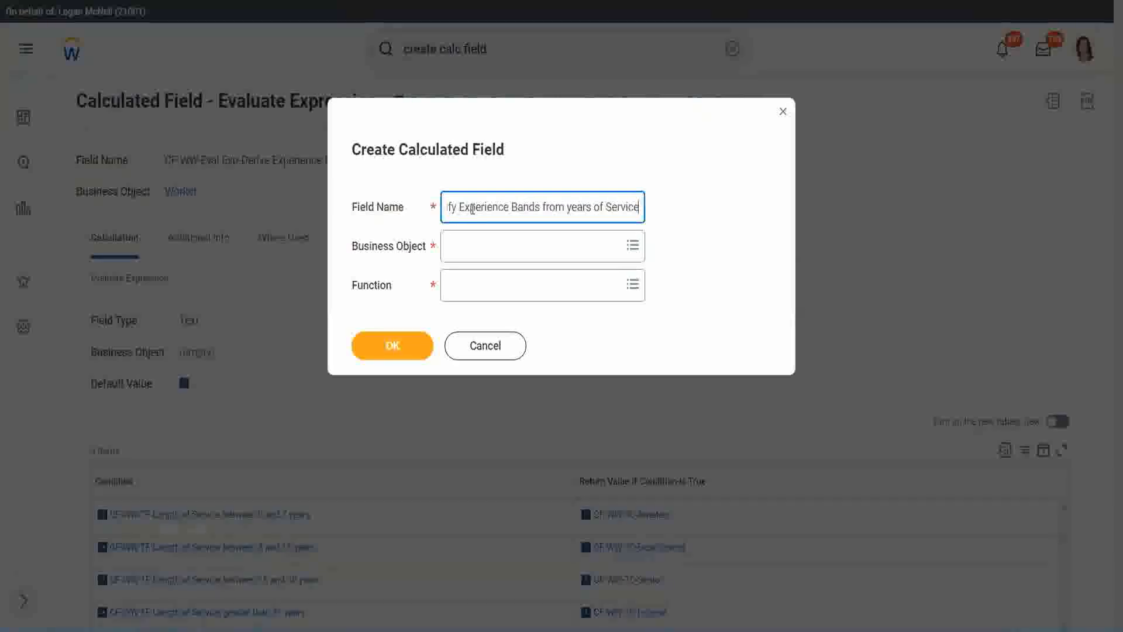
pyautogui.press('Tab')
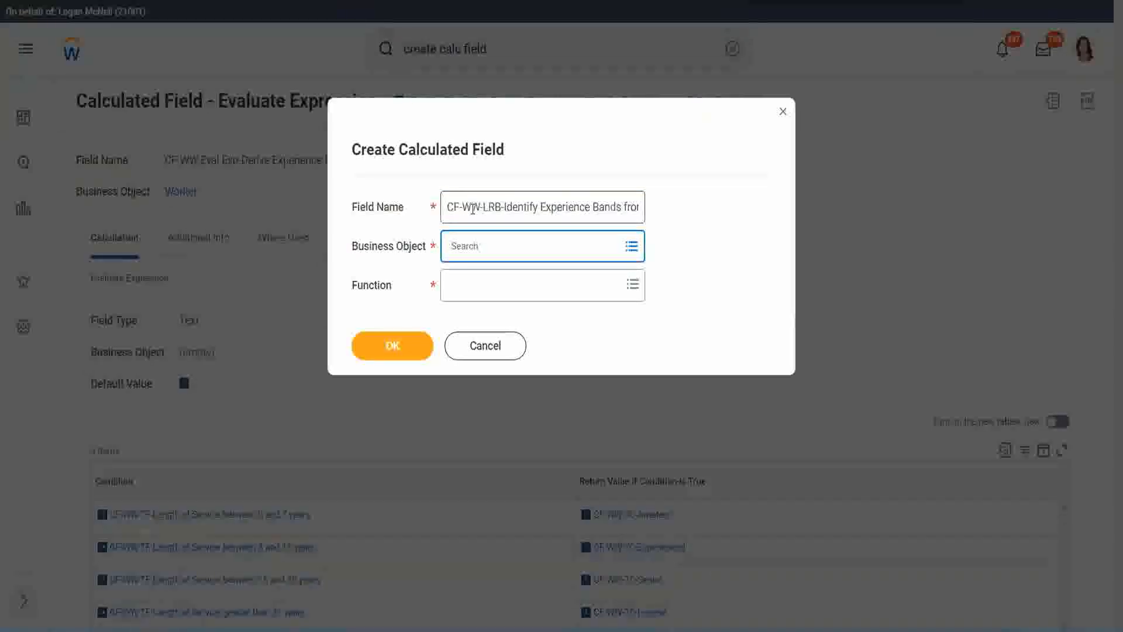
# Step: Set the business object to Worker and the function to Lookup Range Band, and confirm the new calculated field
pyautogui.write('worker')
pyautogui.press('Return')
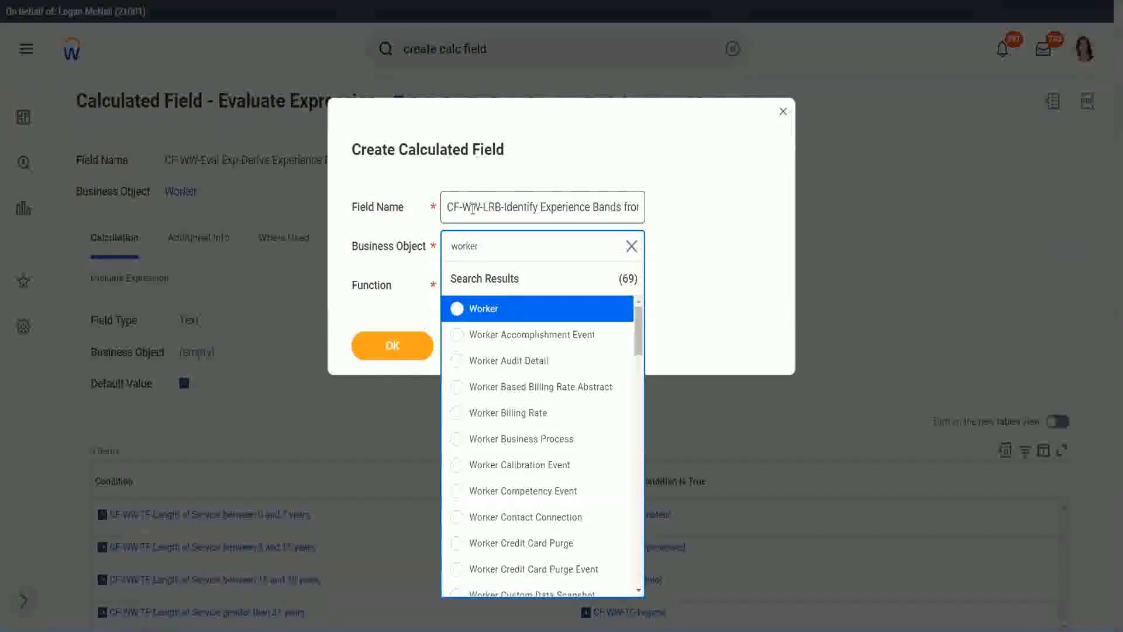
pyautogui.press('Return')
pyautogui.press('Tab')
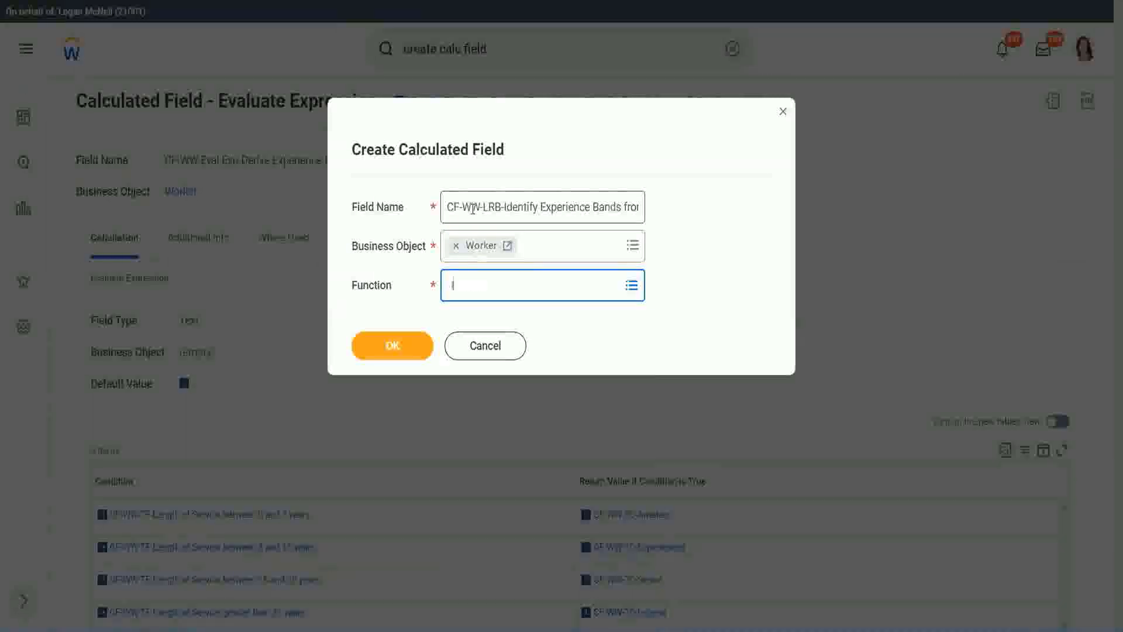
pyautogui.write('loo')
pyautogui.press('Return')
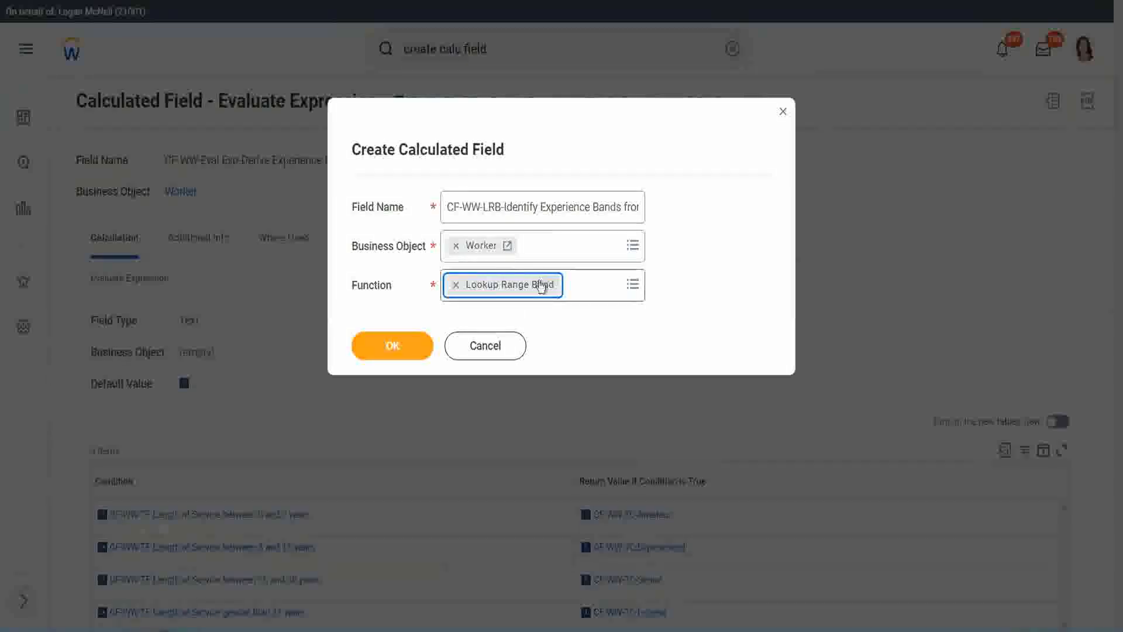
pyautogui.click(402, 347)
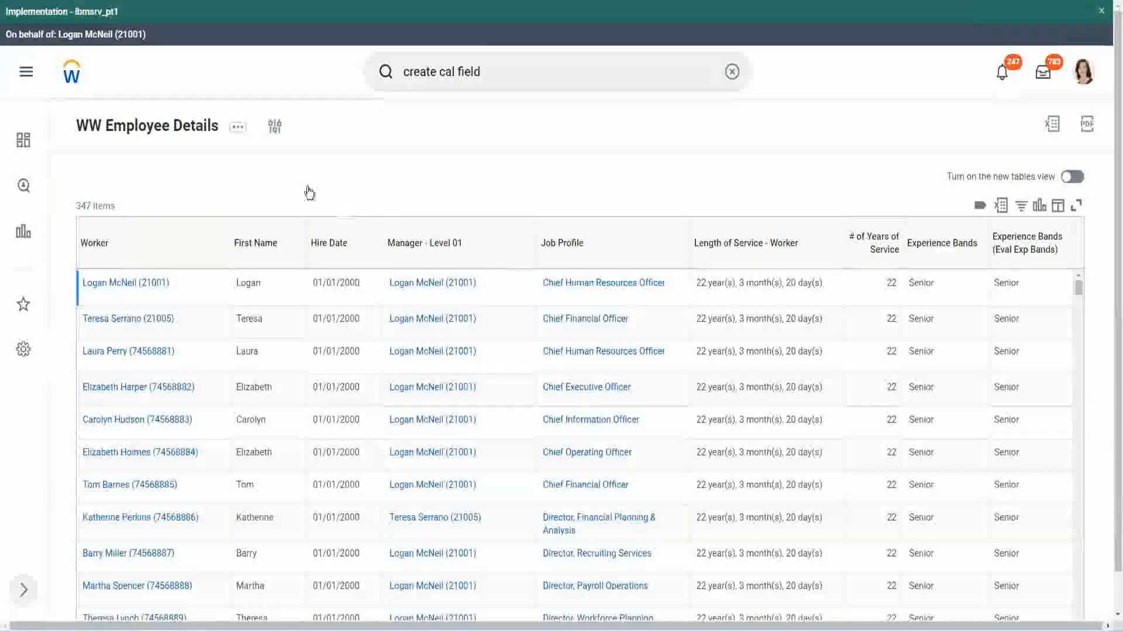
# Step: Copy the name CF-WW-Convert Text To Number-Number of Years from Length of Service from the WW Employee Details report definition and set it as the source field
pyautogui.click(176, 129)
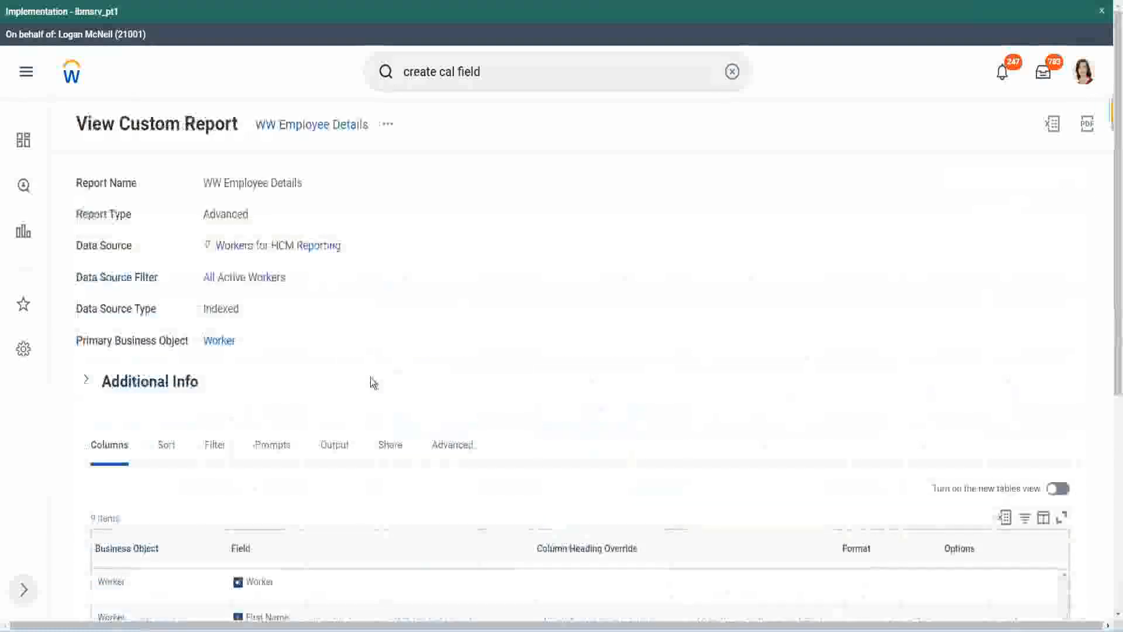
pyautogui.scroll(-5, 374, 381)
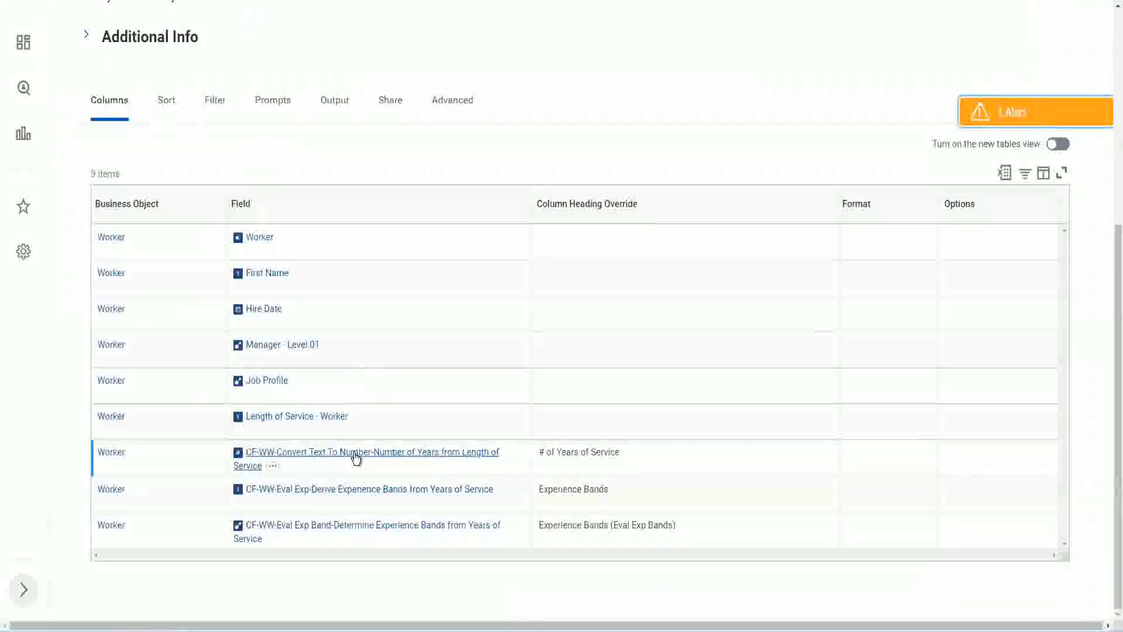
pyautogui.rightClick(355, 459)
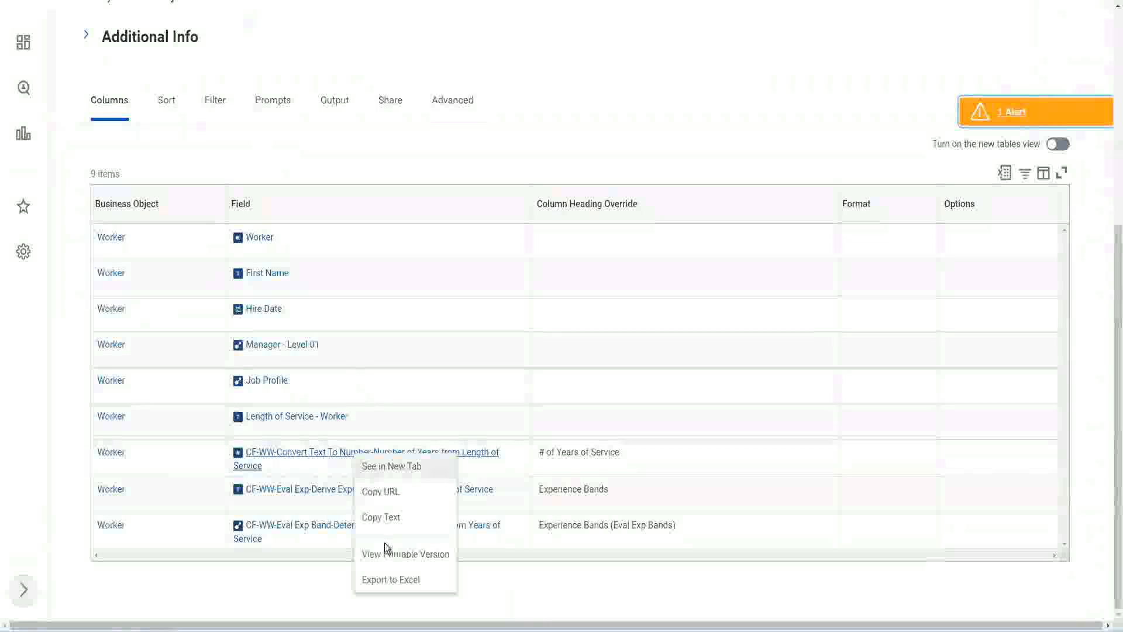
pyautogui.click(384, 523)
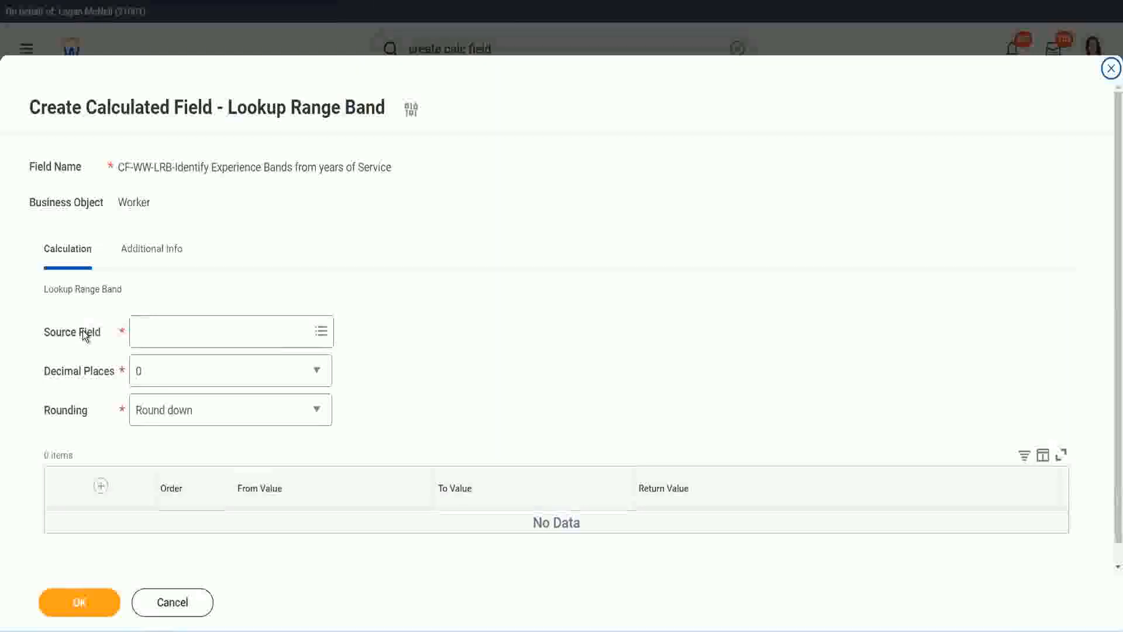
pyautogui.click(174, 331)
pyautogui.press('Return')
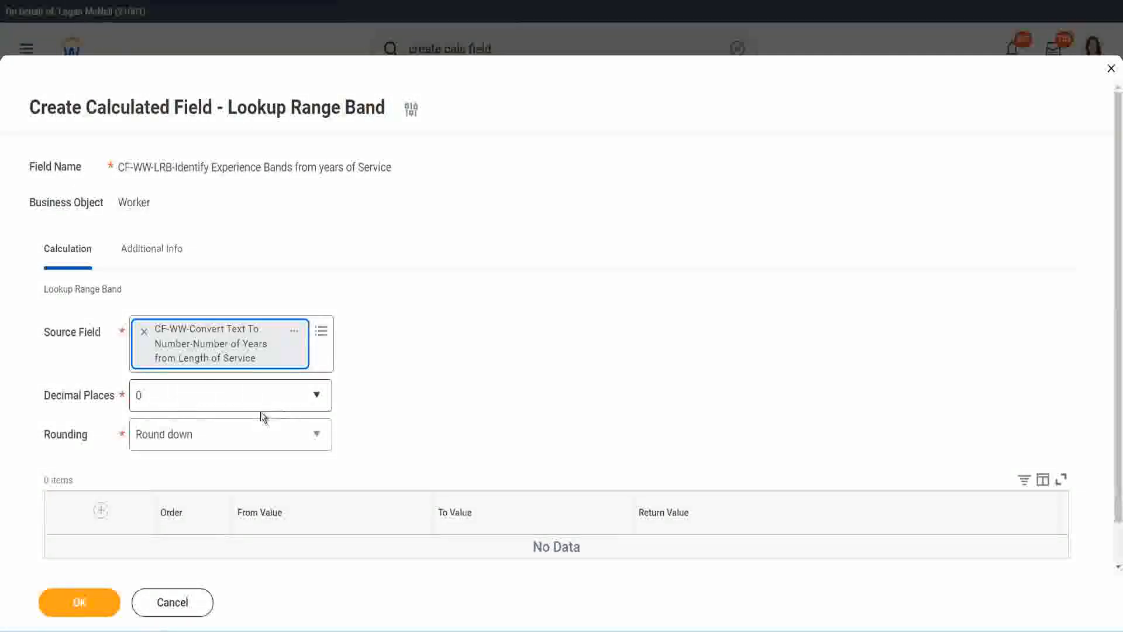
# Step: Review the decimal places options, keeping 0, and set the rounding to Round
pyautogui.click(219, 402)
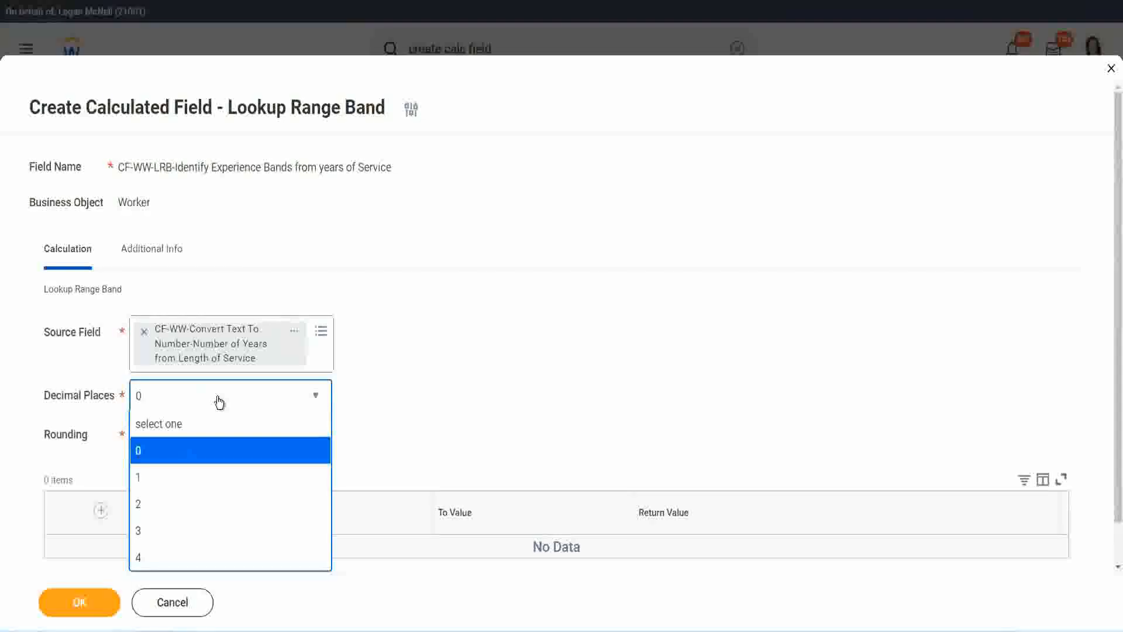
pyautogui.click(438, 387)
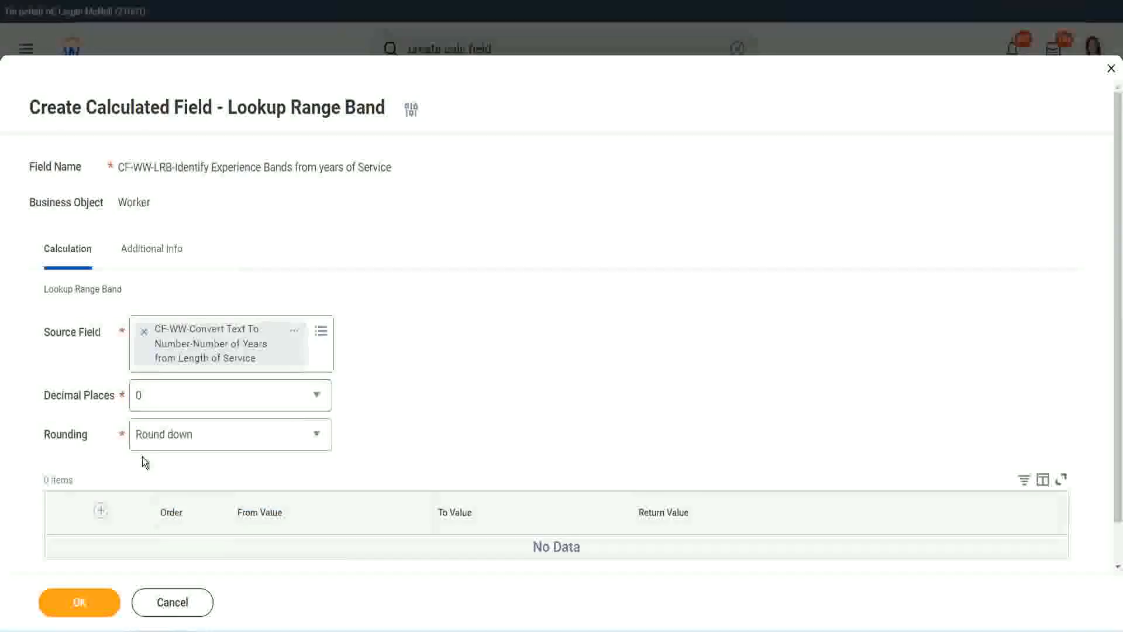
pyautogui.click(180, 436)
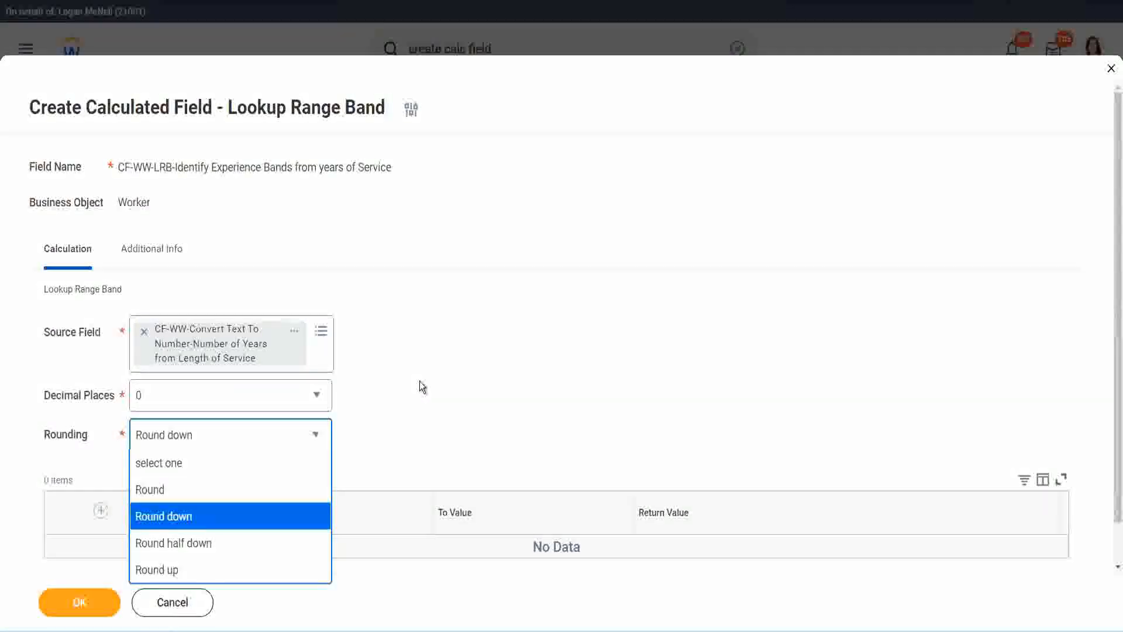
pyautogui.click(397, 435)
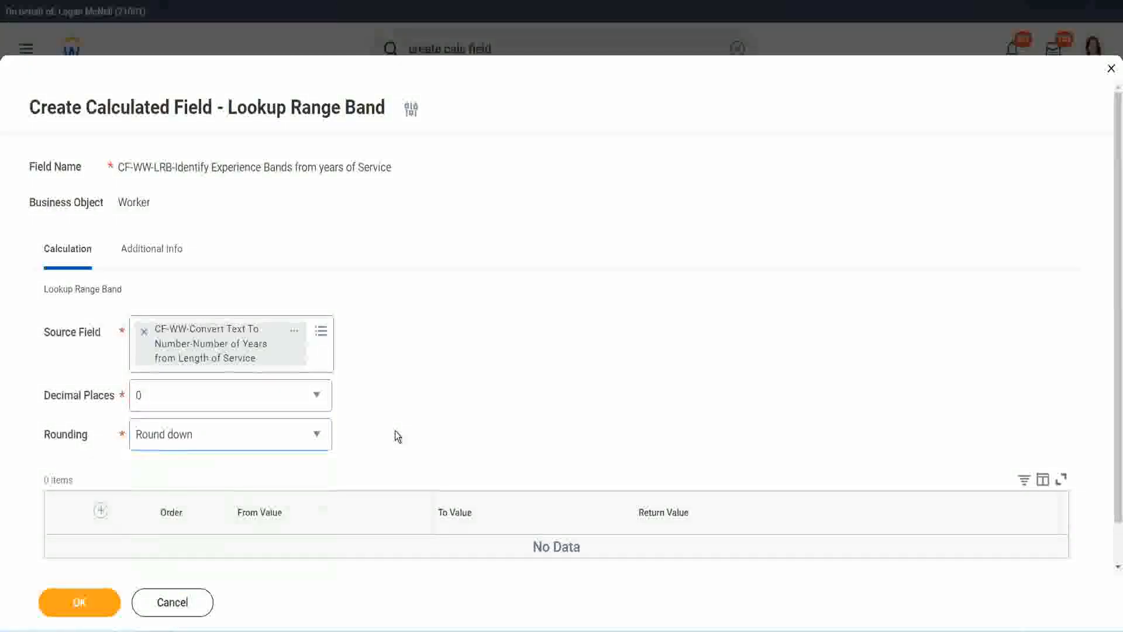
pyautogui.click(189, 431)
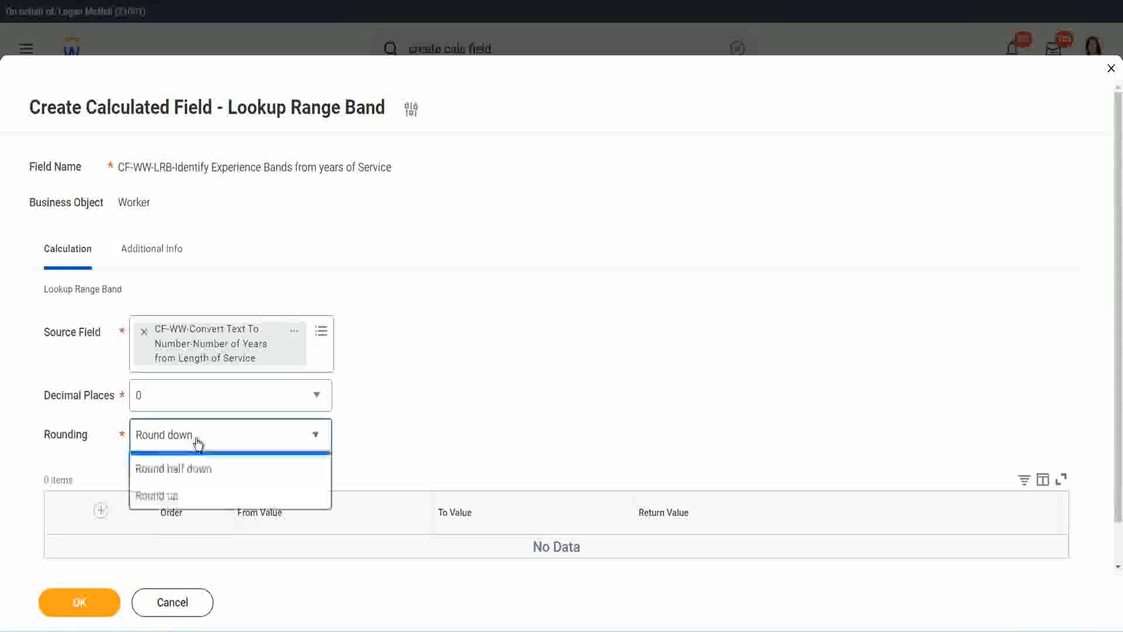
pyautogui.click(188, 491)
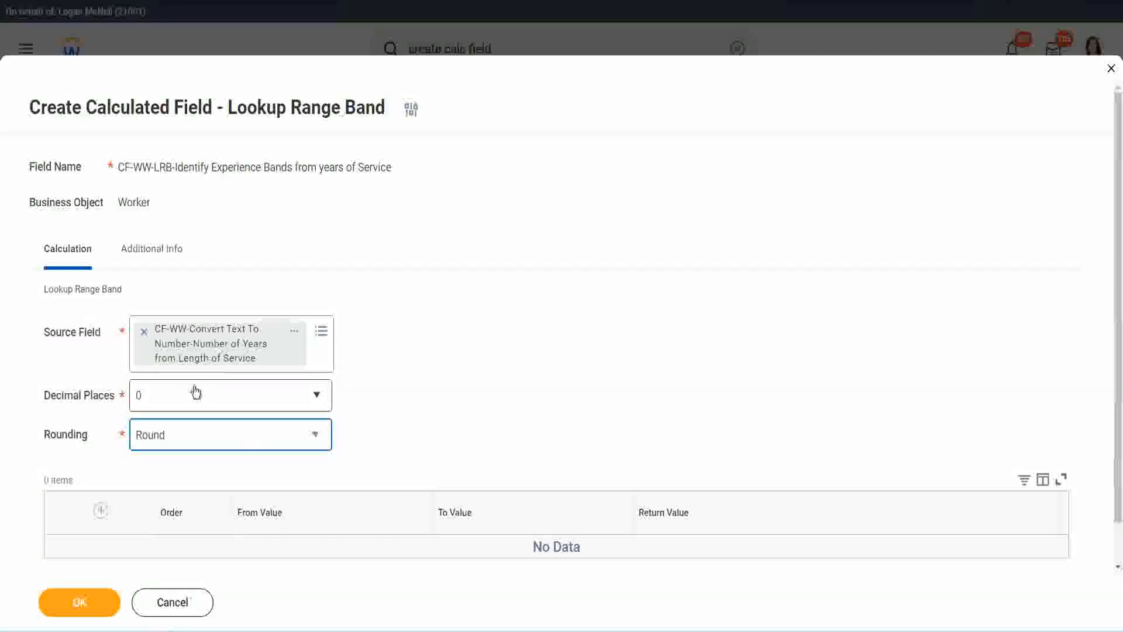
# Step: Add the first range band from 0 to 7 with the return value Amateur
pyautogui.click(102, 511)
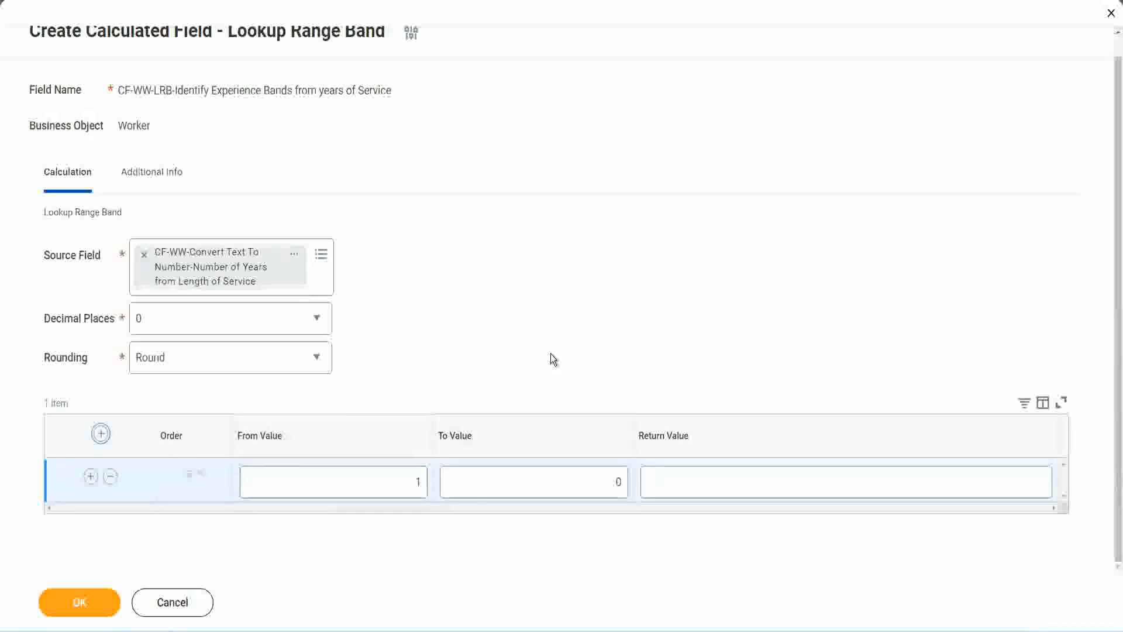
pyautogui.click(410, 484)
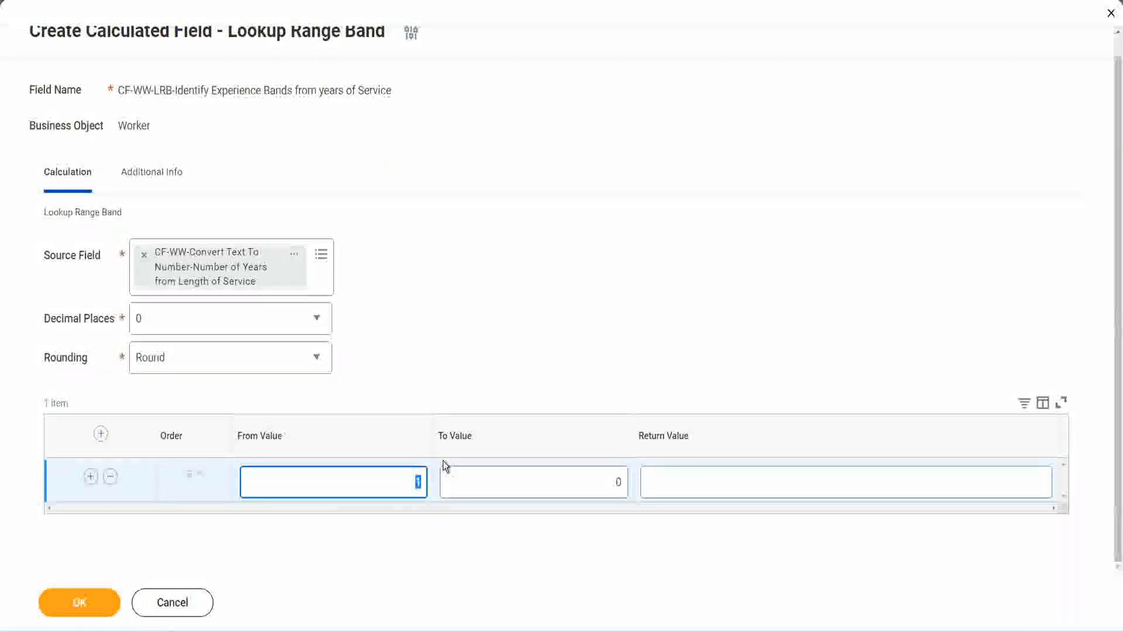
pyautogui.write('0')
pyautogui.press('Tab')
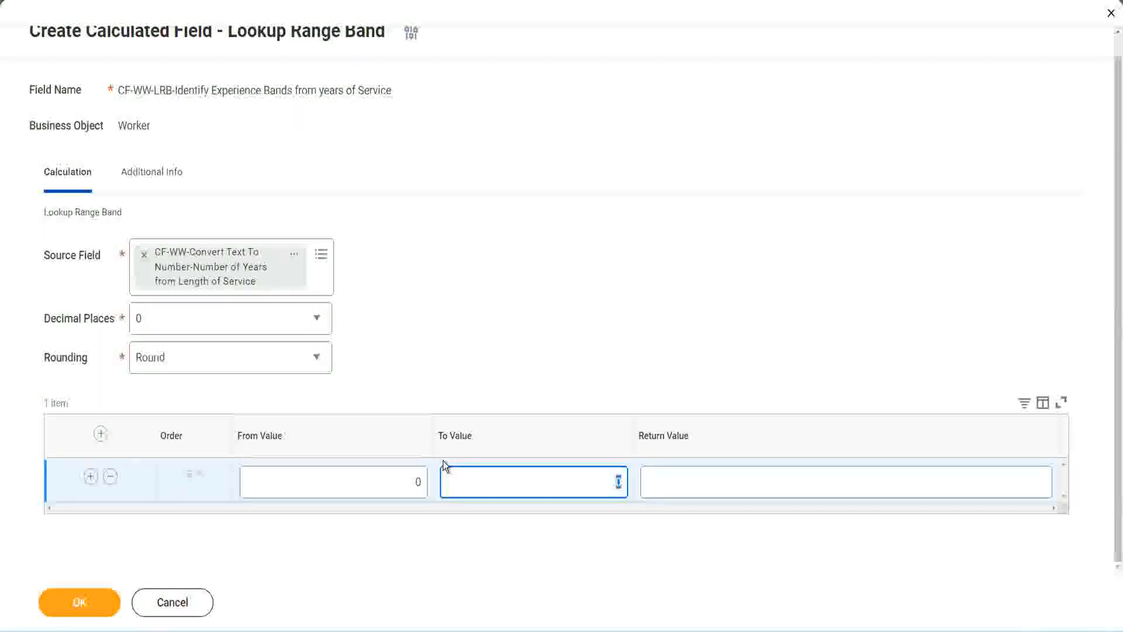
pyautogui.write('7')
pyautogui.press('Tab')
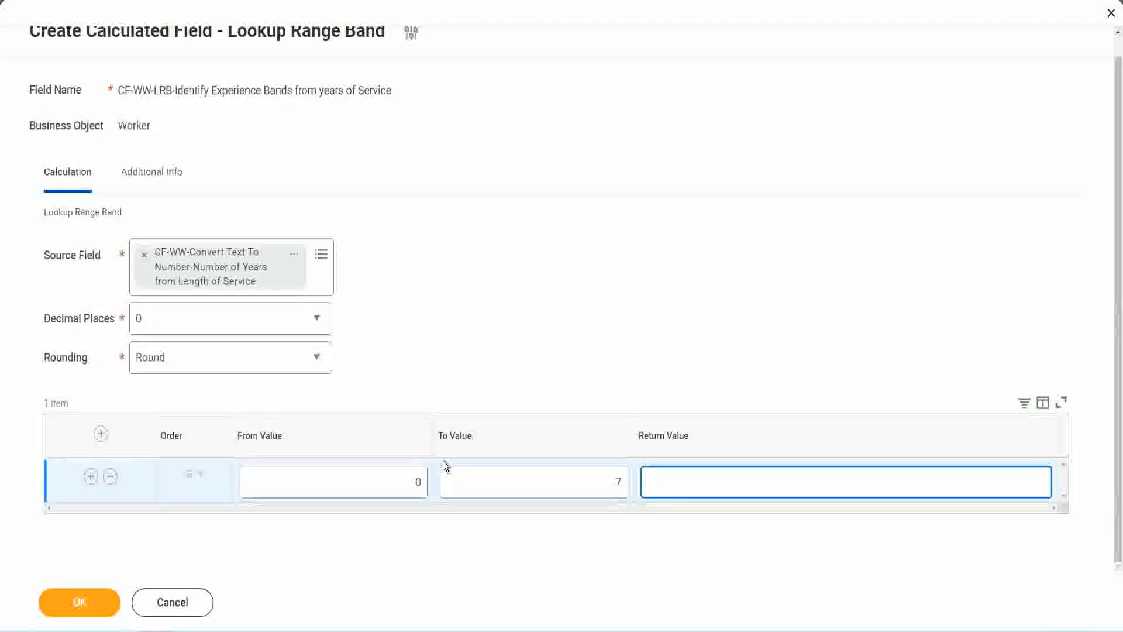
pyautogui.write('Amateur')
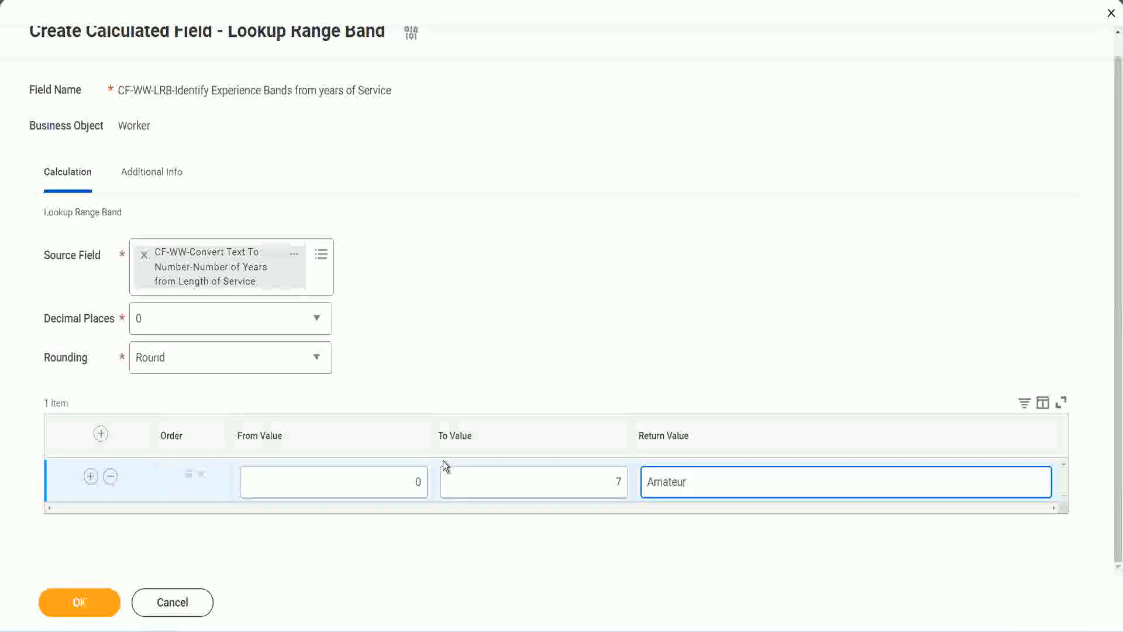
pyautogui.click(389, 494)
pyautogui.click(606, 475)
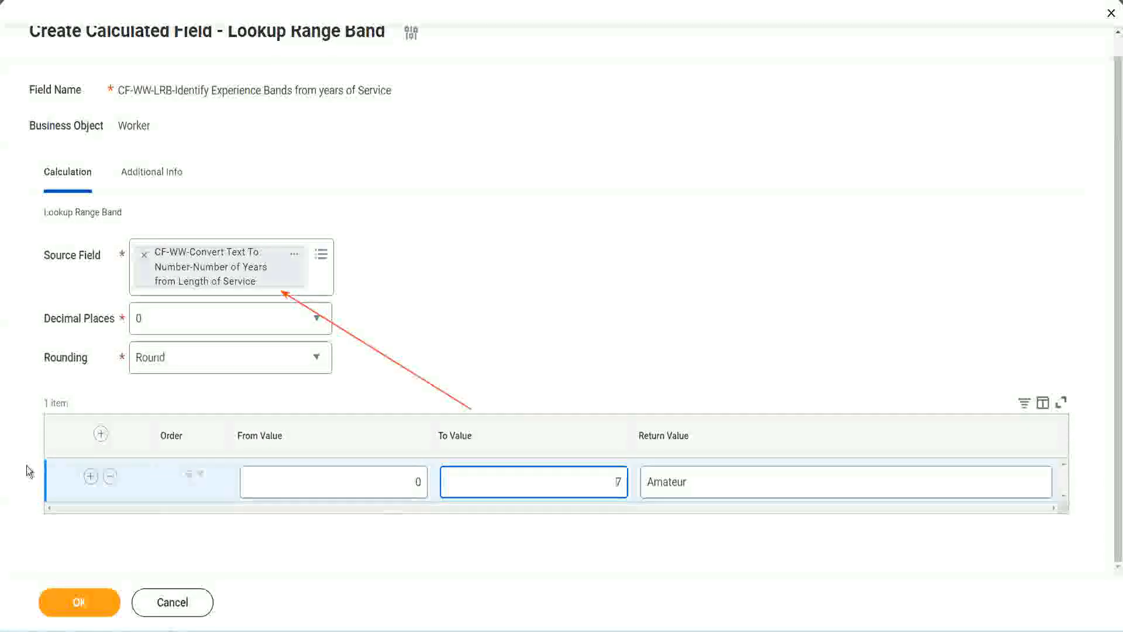
# Step: Add a second range band from 8 to 15 with the return value Experienced
pyautogui.click(90, 476)
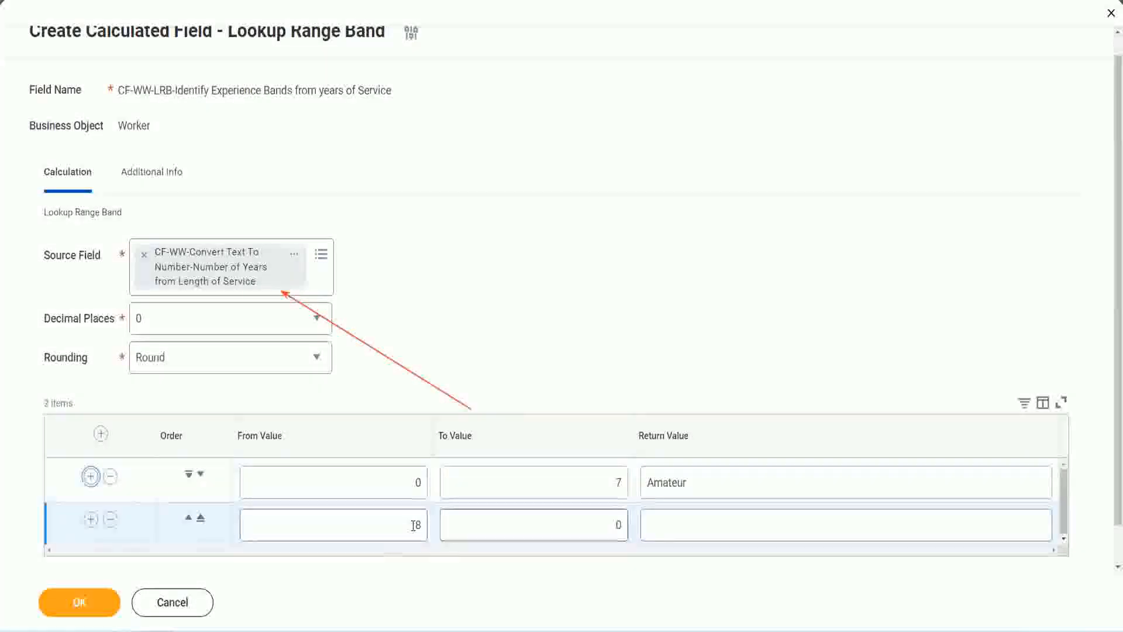
pyautogui.doubleClick(418, 524)
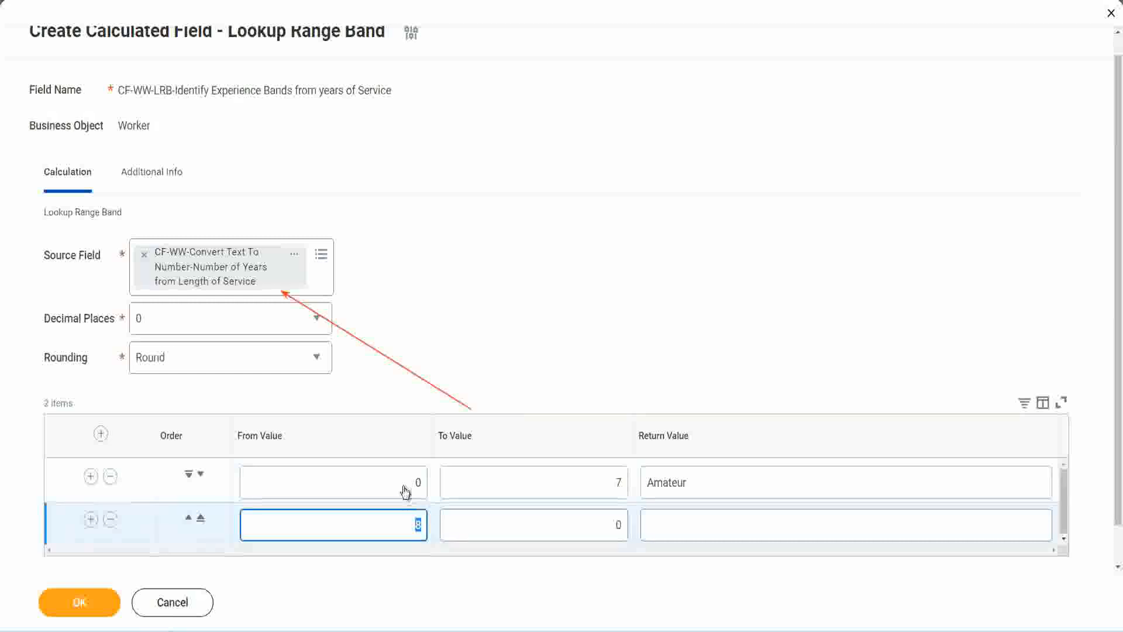
pyautogui.click(585, 486)
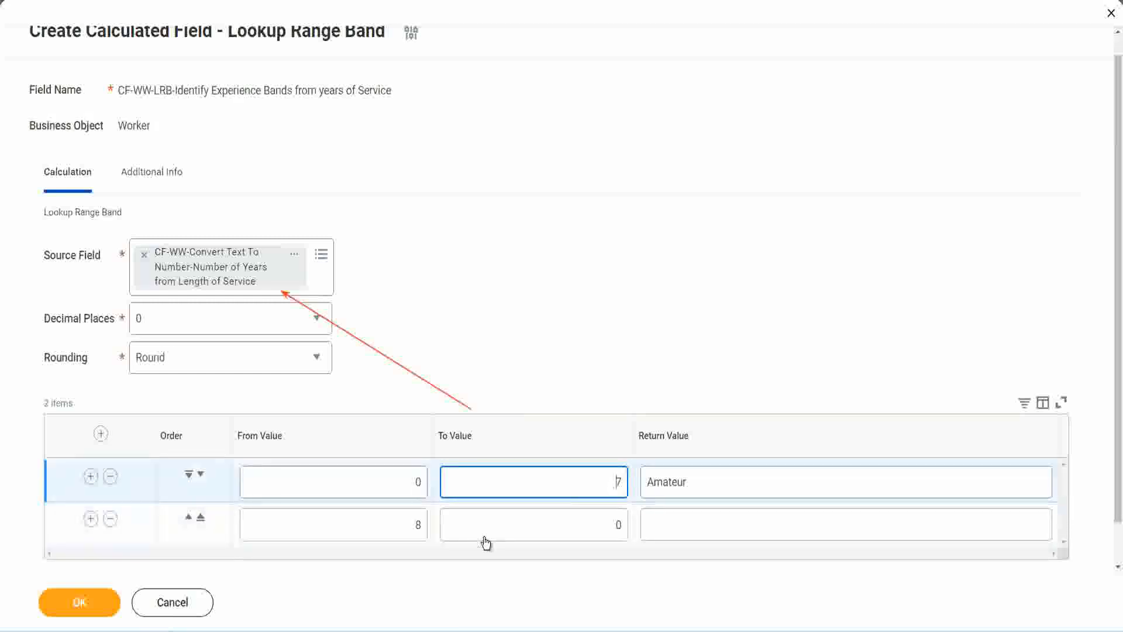
pyautogui.click(396, 524)
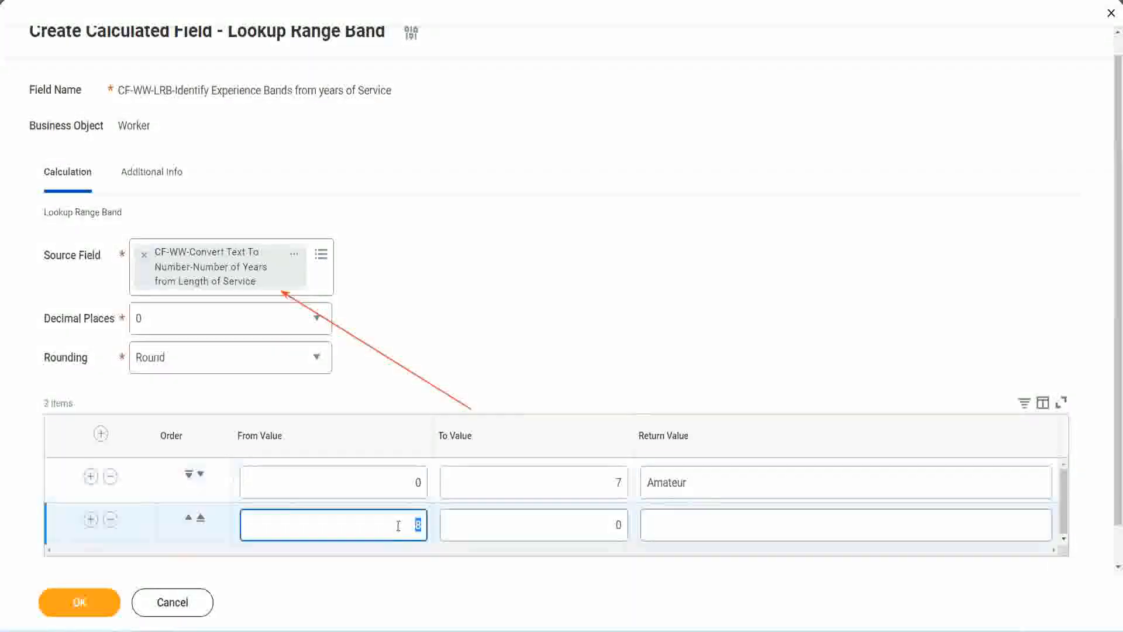
pyautogui.click(397, 525)
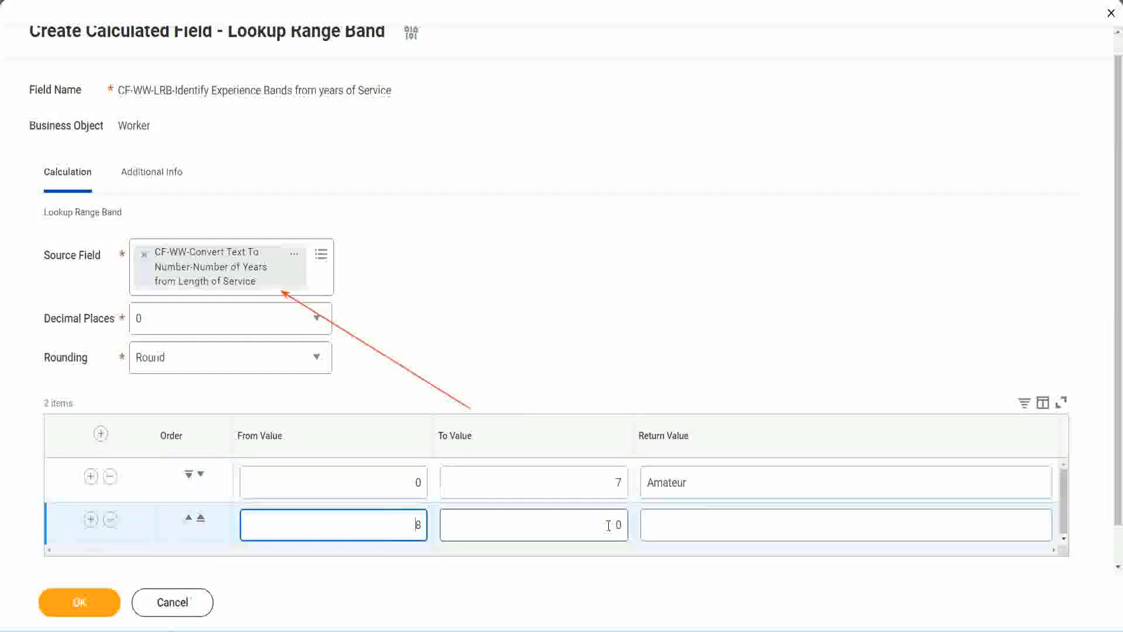
pyautogui.click(610, 526)
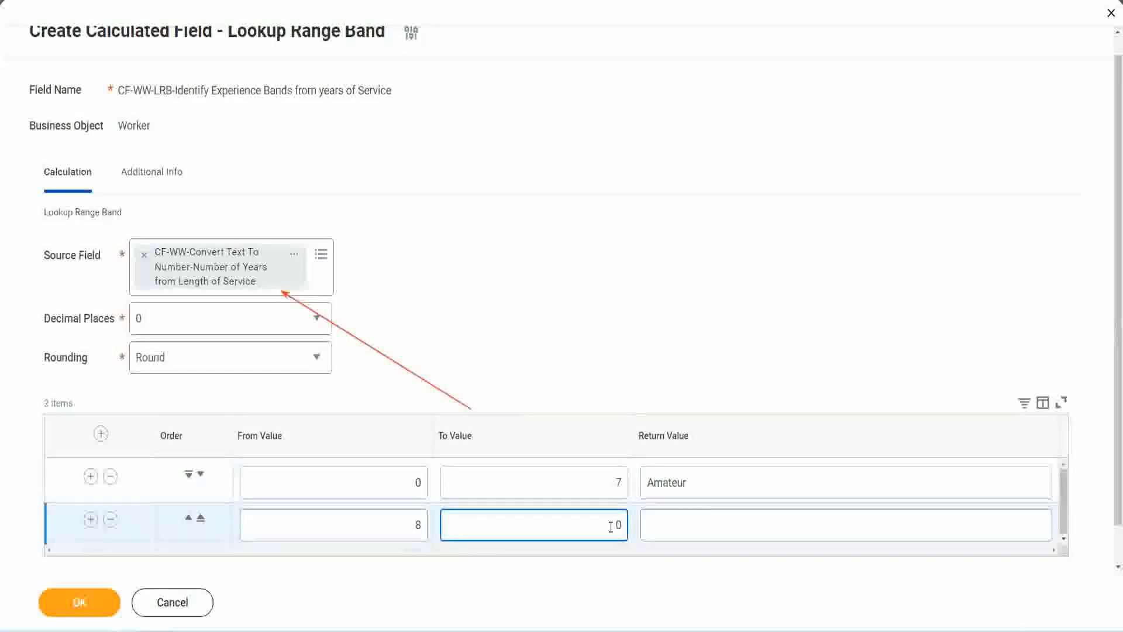
pyautogui.press('Delete')
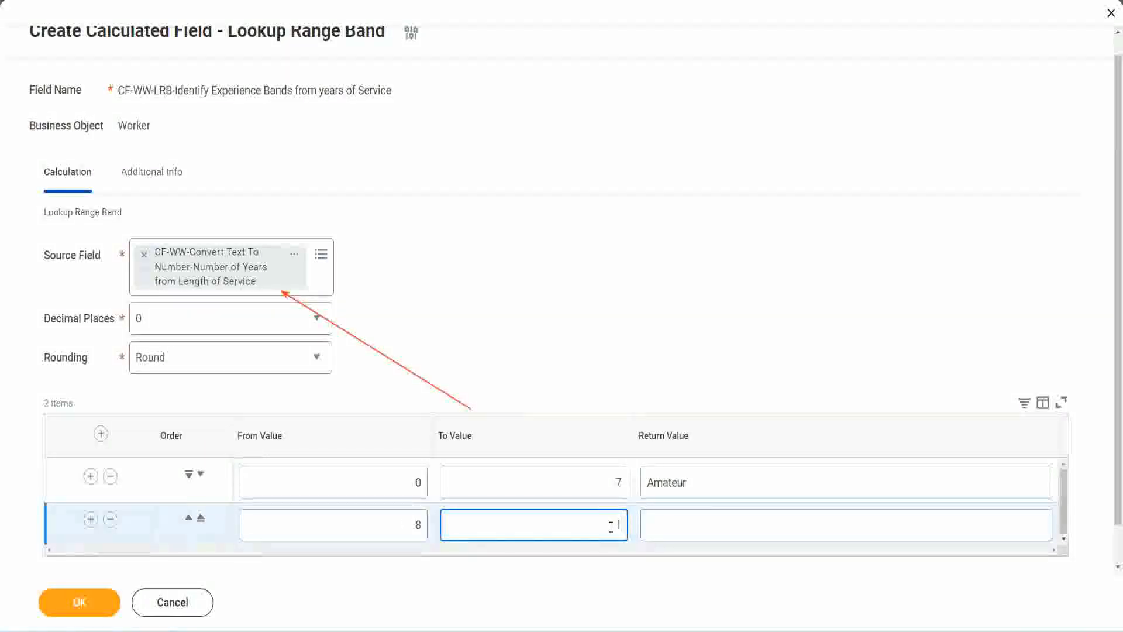
pyautogui.write('15')
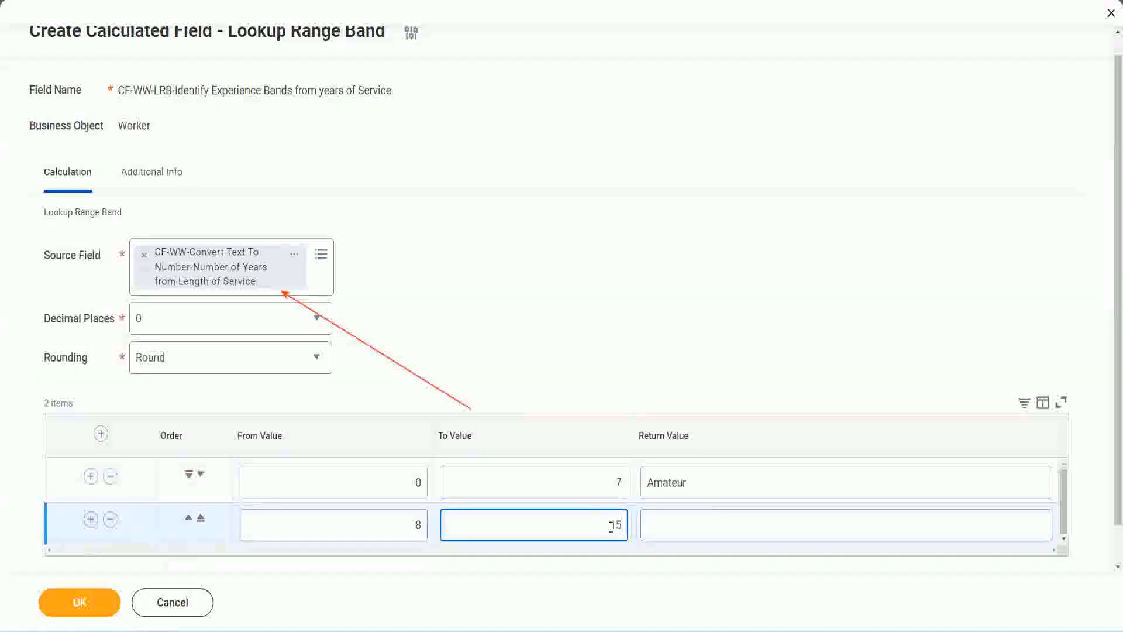
pyautogui.click(692, 522)
pyautogui.write('Ex')
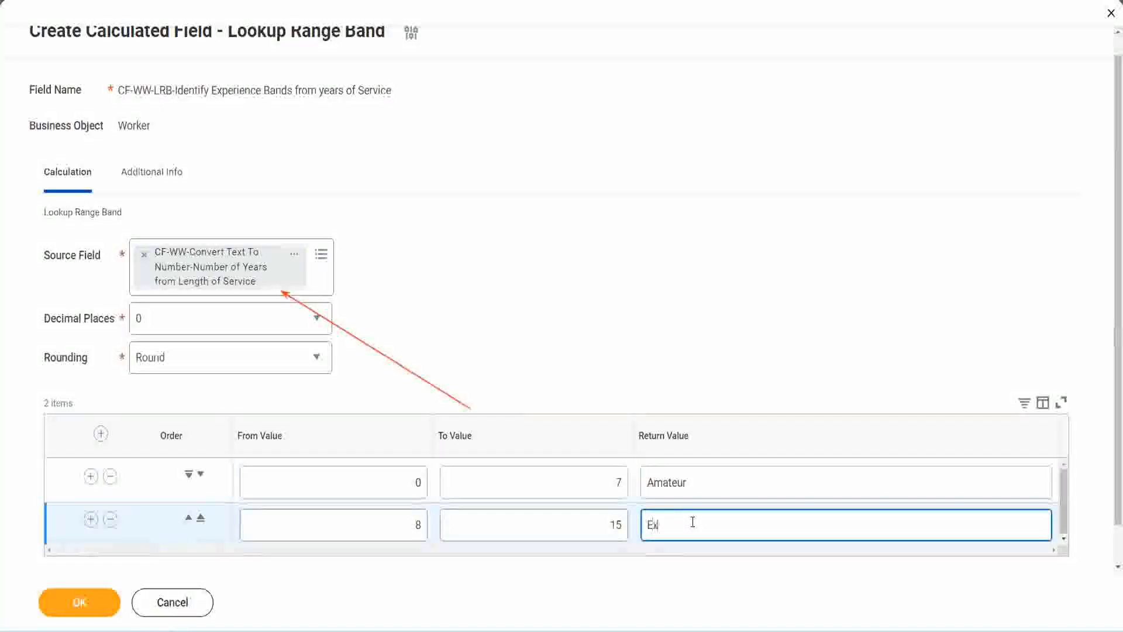
pyautogui.write('perienced')
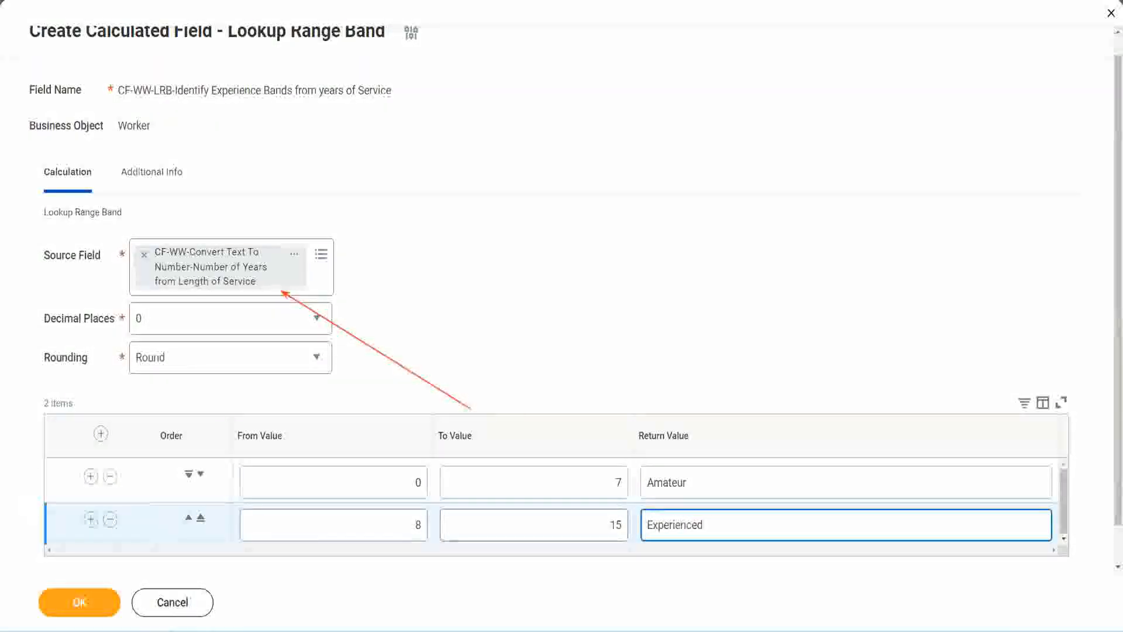
# Step: Add a third range band from 16 to 30 with the return value Senior
pyautogui.click(90, 519)
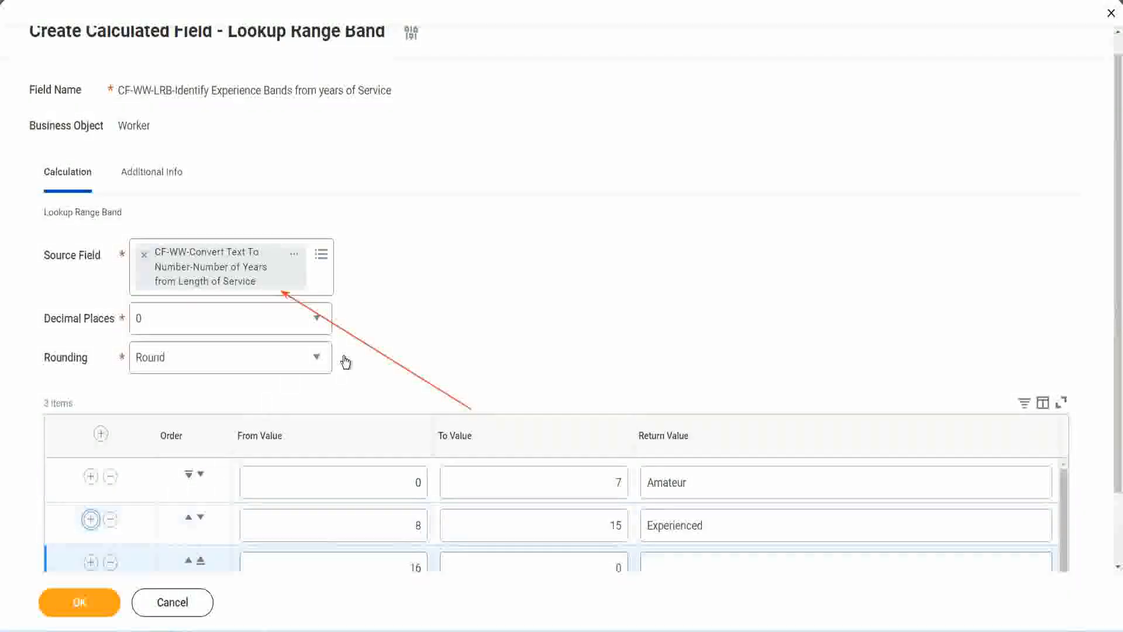
pyautogui.scroll(-2, 347, 361)
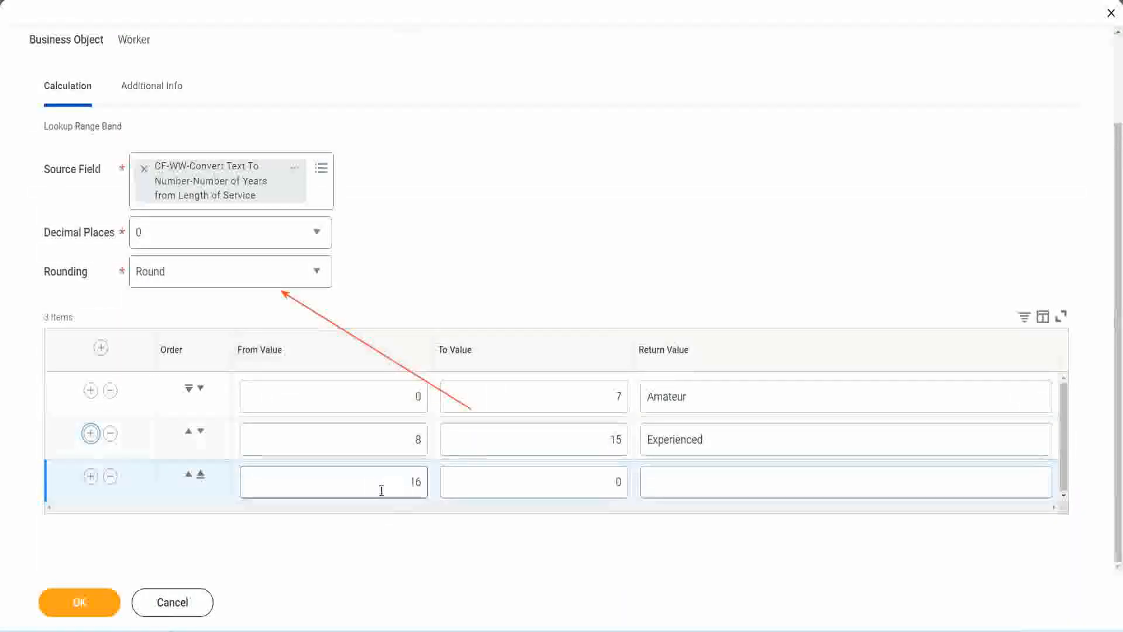
pyautogui.click(559, 484)
pyautogui.click(597, 480)
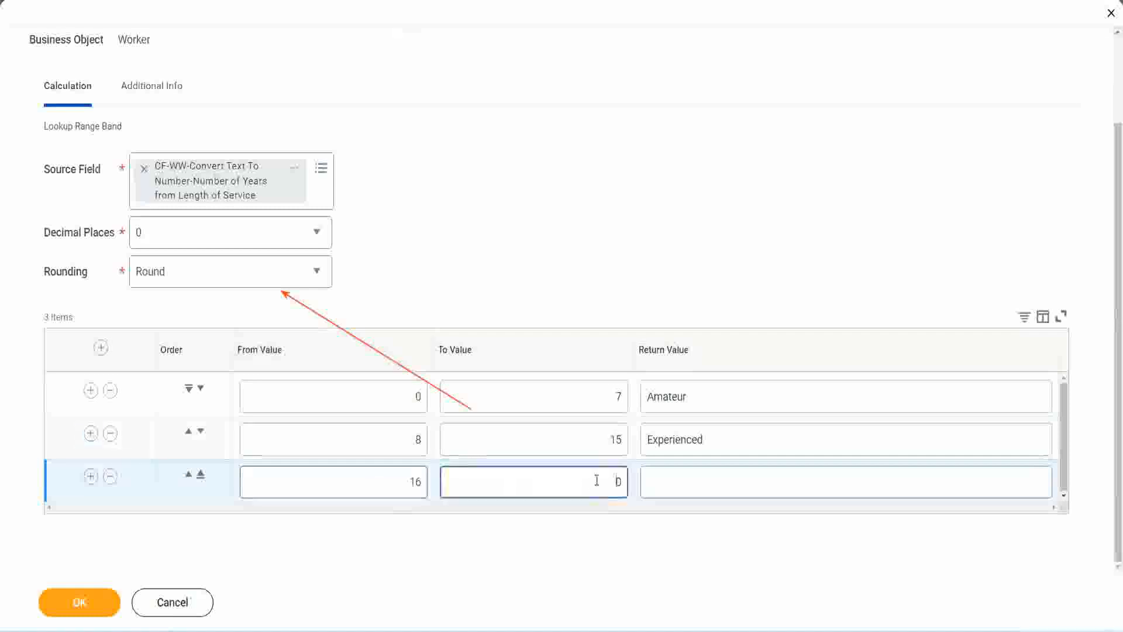
pyautogui.write('3')
pyautogui.press('Tab')
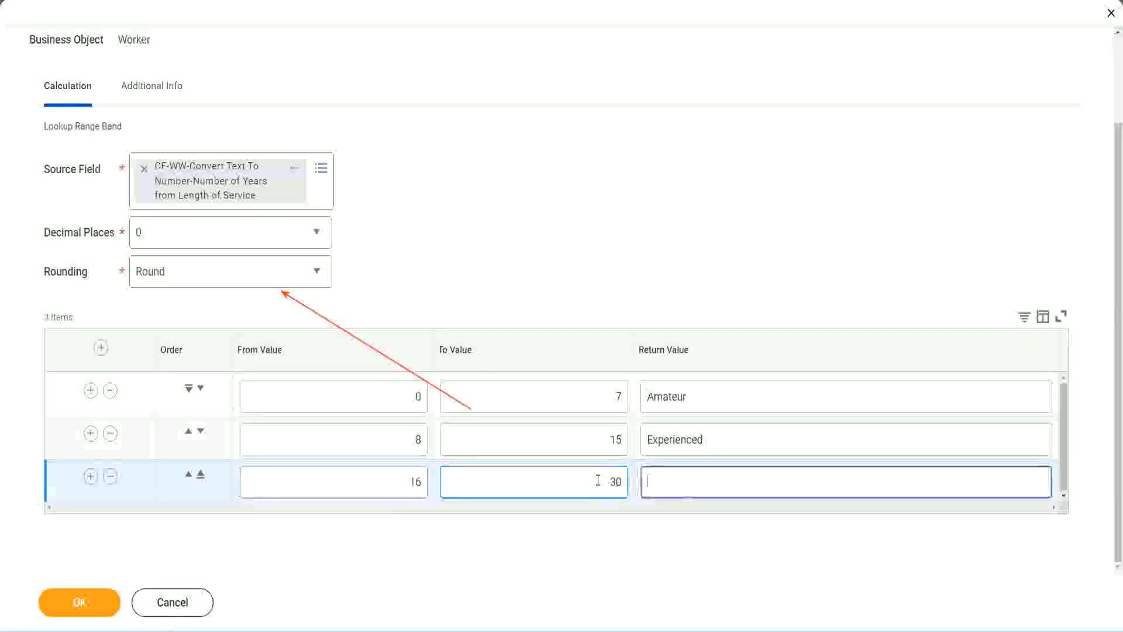
pyautogui.write('L')
pyautogui.press('BackSpace')
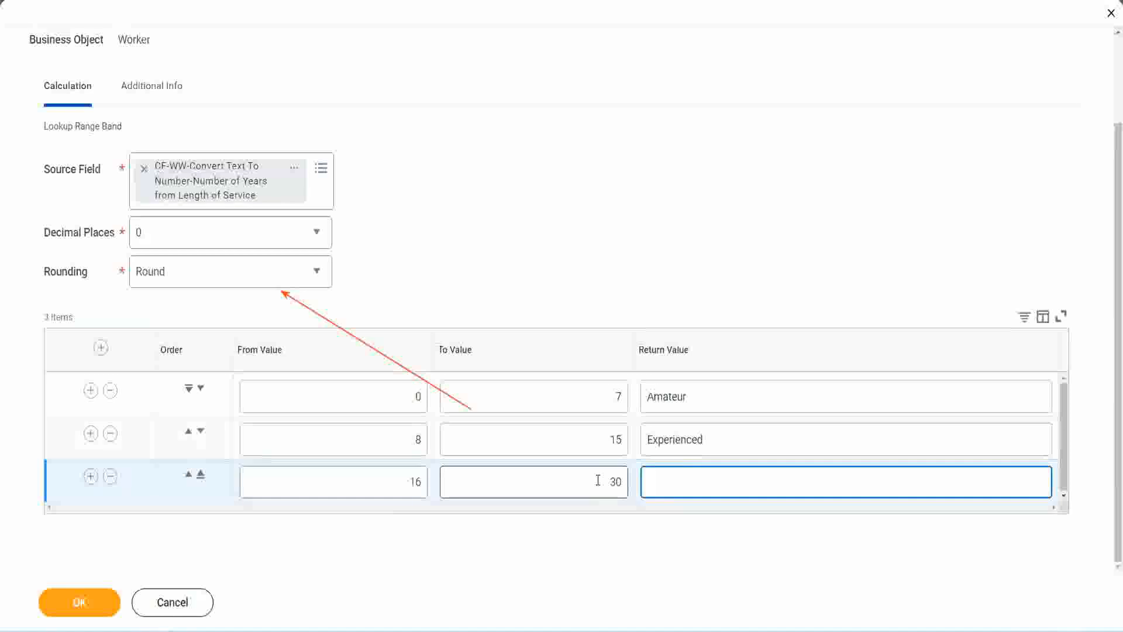
pyautogui.write('Senior')
# Step: Add a fourth range band from 31 to 1000 with the return value Legend
pyautogui.click(90, 476)
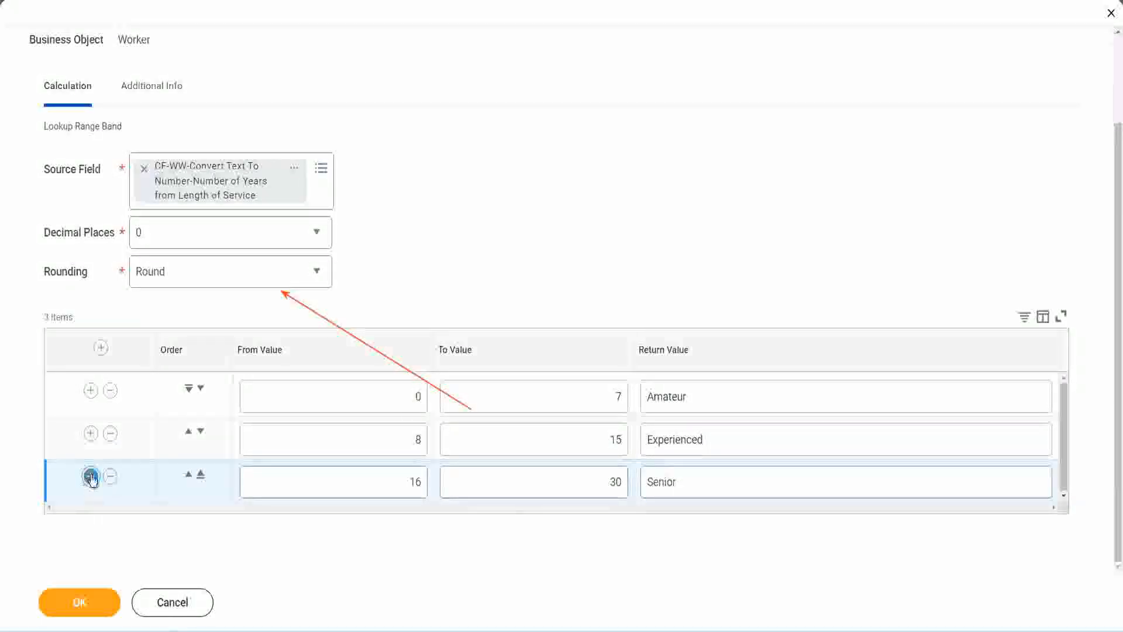
pyautogui.scroll(-1, 213, 444)
pyautogui.click(370, 476)
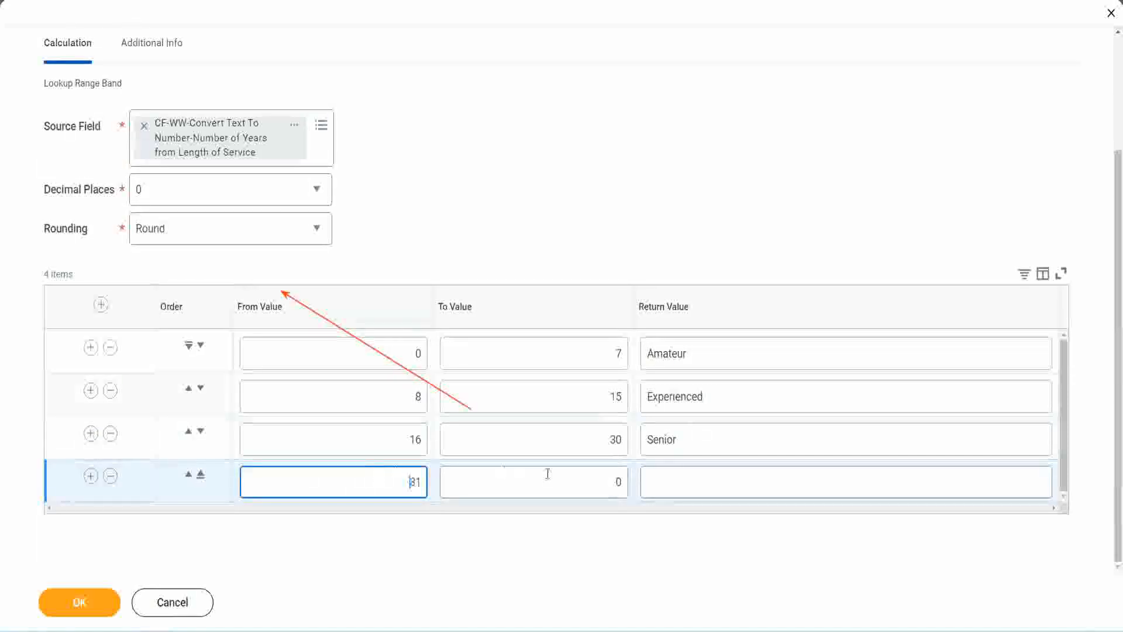
pyautogui.click(605, 482)
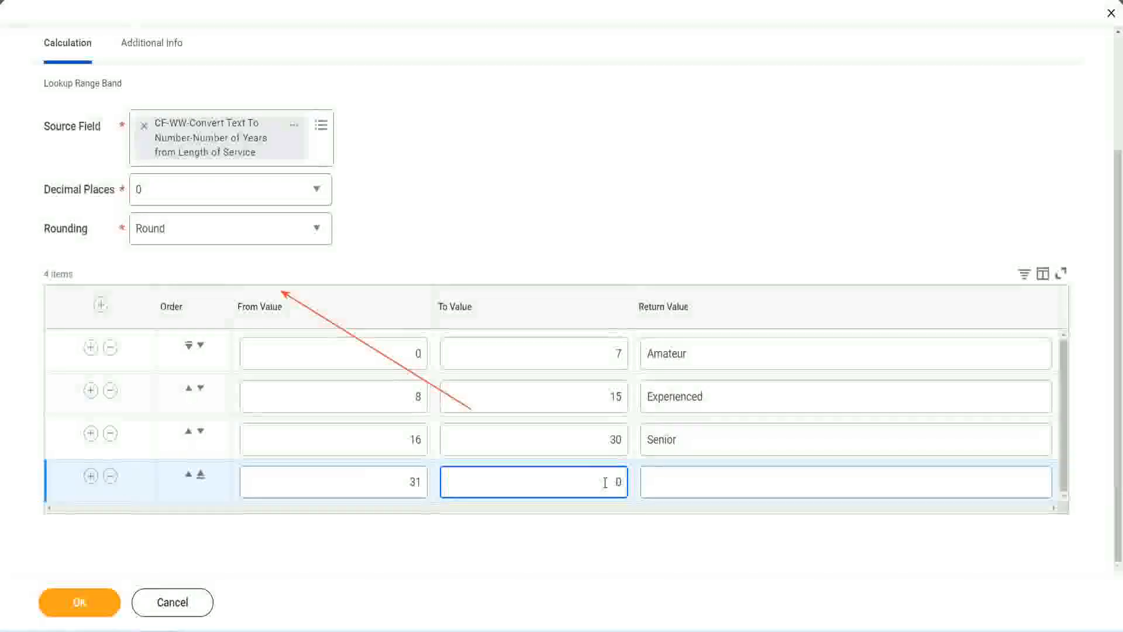
pyautogui.write('1000')
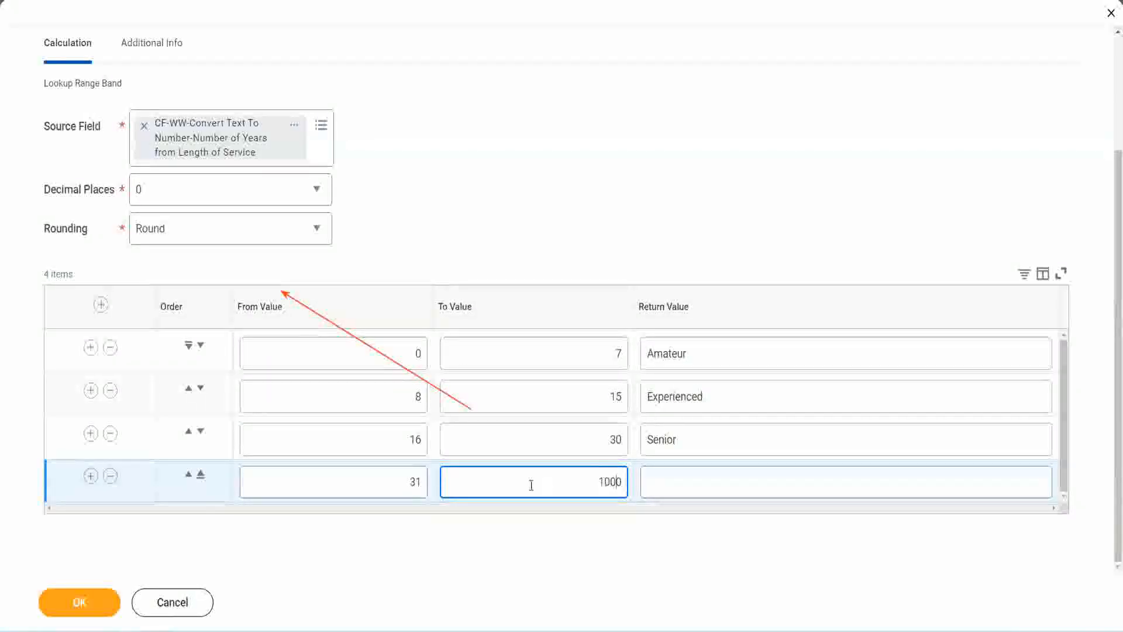
pyautogui.moveTo(584, 474); pyautogui.dragTo(652, 474)
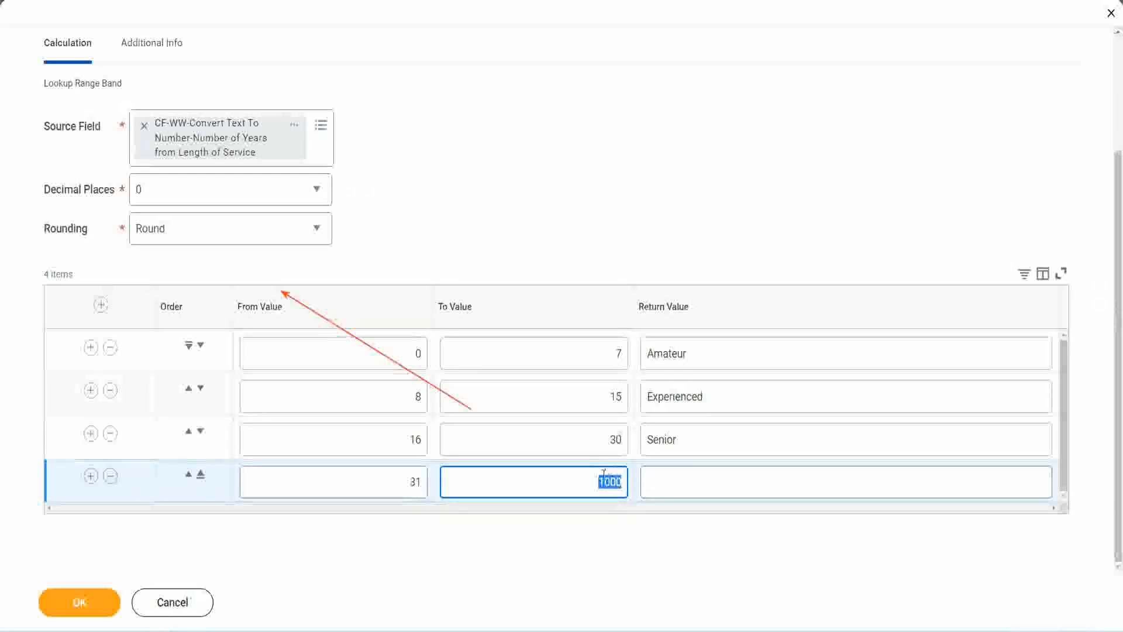
pyautogui.moveTo(596, 479); pyautogui.dragTo(630, 479)
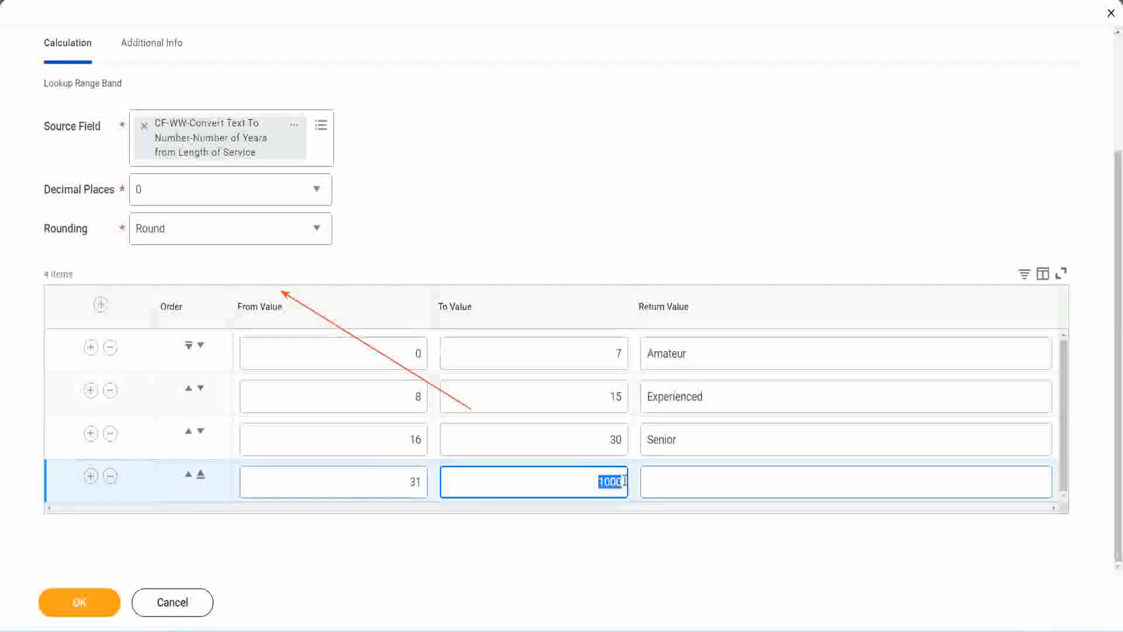
pyautogui.click(701, 482)
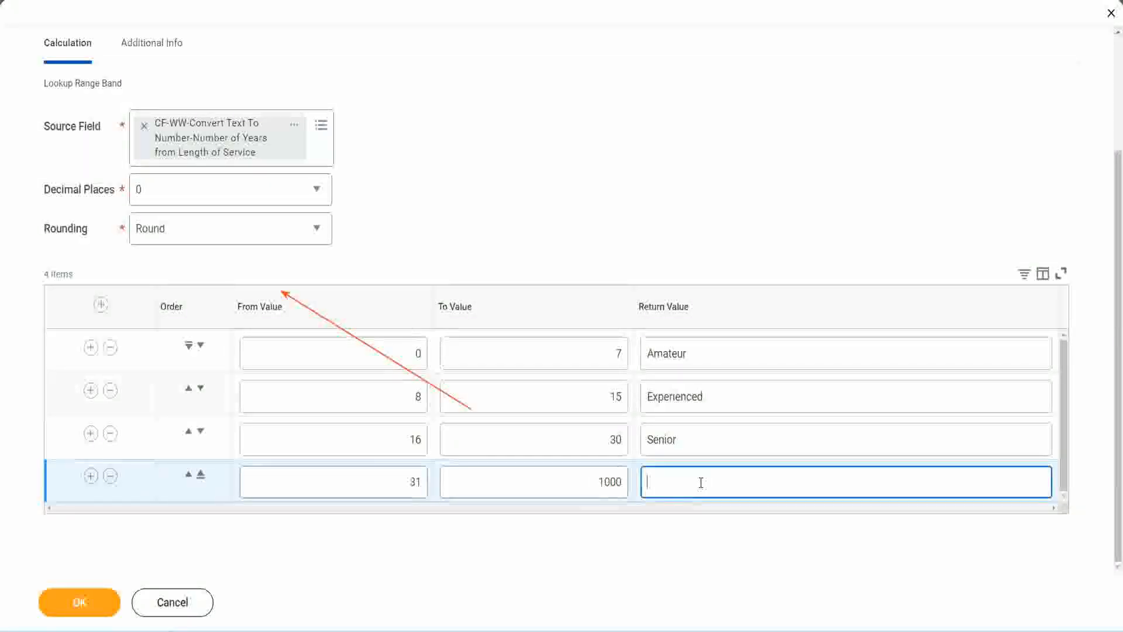
pyautogui.write('Legend')
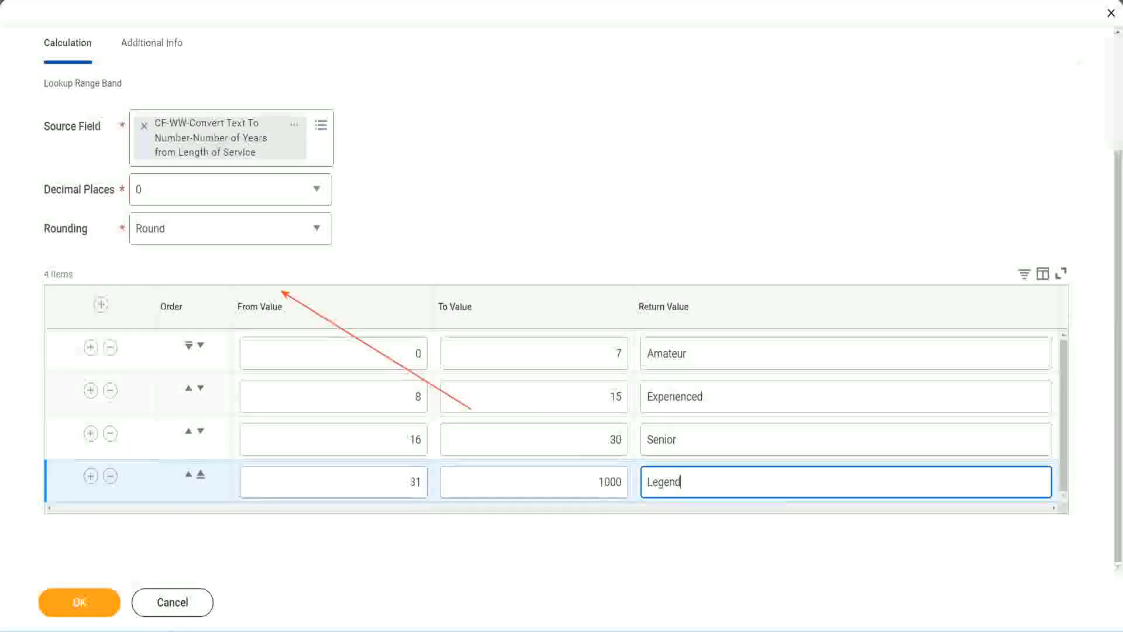
pyautogui.click(525, 198)
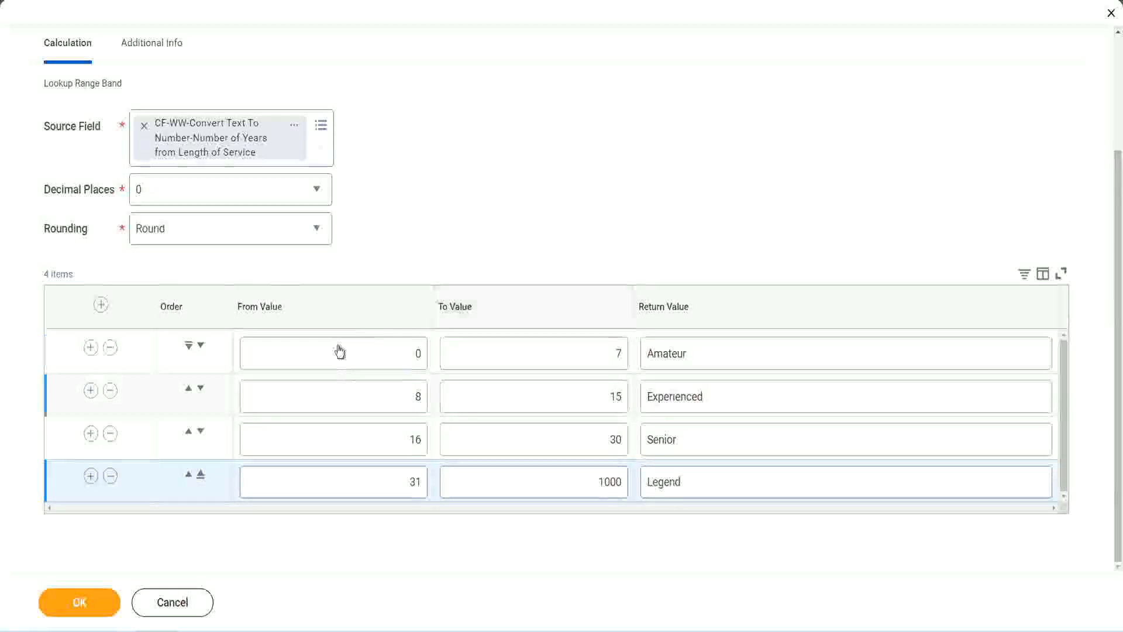
# Step: Review the from and to values and the return values of the four experience bands
pyautogui.doubleClick(729, 352)
pyautogui.doubleClick(726, 398)
pyautogui.doubleClick(709, 439)
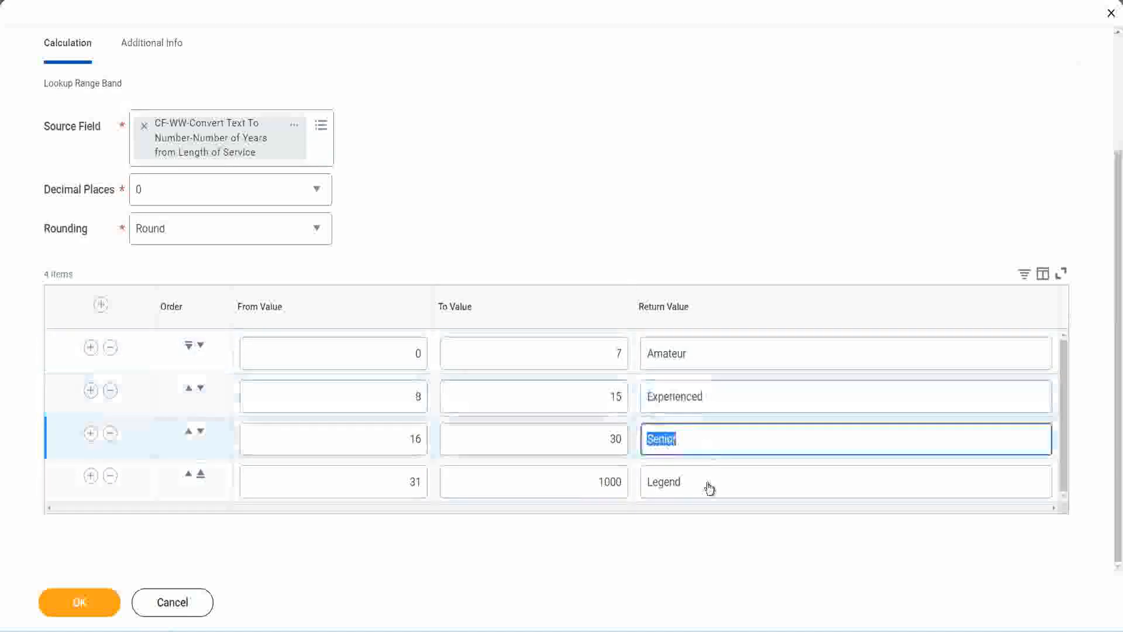
pyautogui.doubleClick(708, 482)
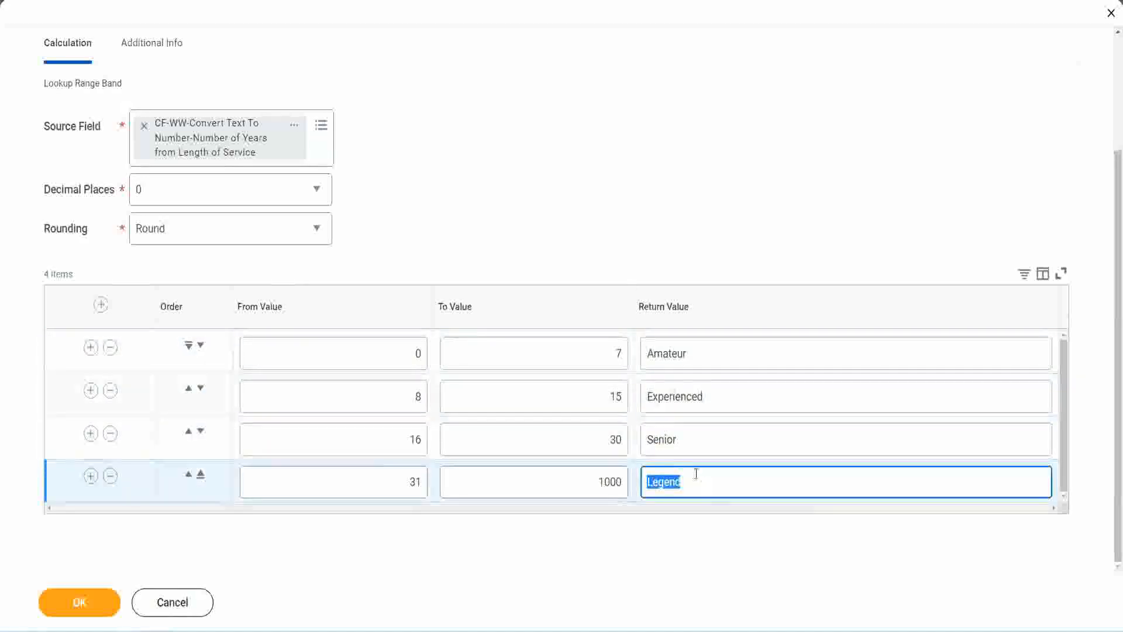
pyautogui.doubleClick(357, 354)
pyautogui.doubleClick(574, 346)
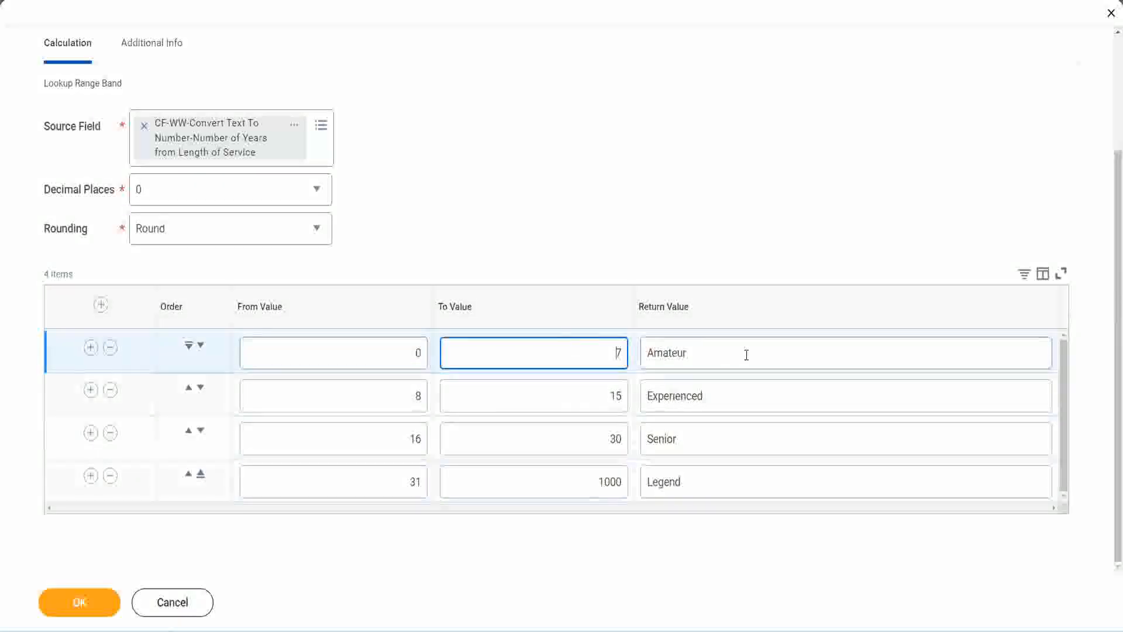
pyautogui.doubleClick(740, 353)
pyautogui.doubleClick(728, 396)
pyautogui.doubleClick(712, 440)
pyautogui.doubleClick(706, 481)
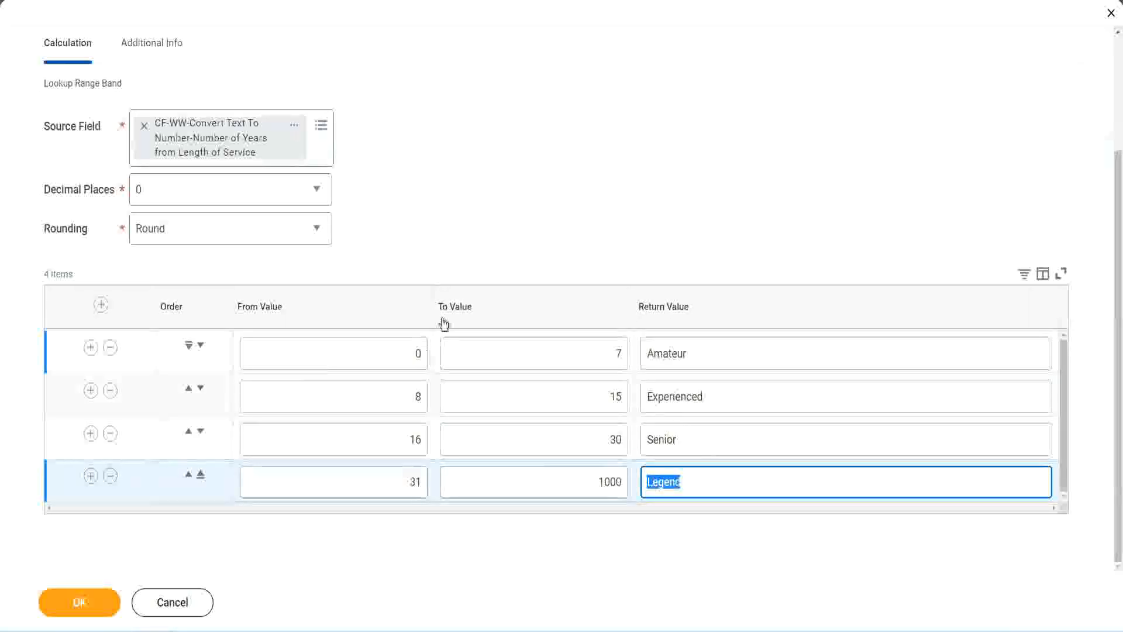
pyautogui.click(521, 247)
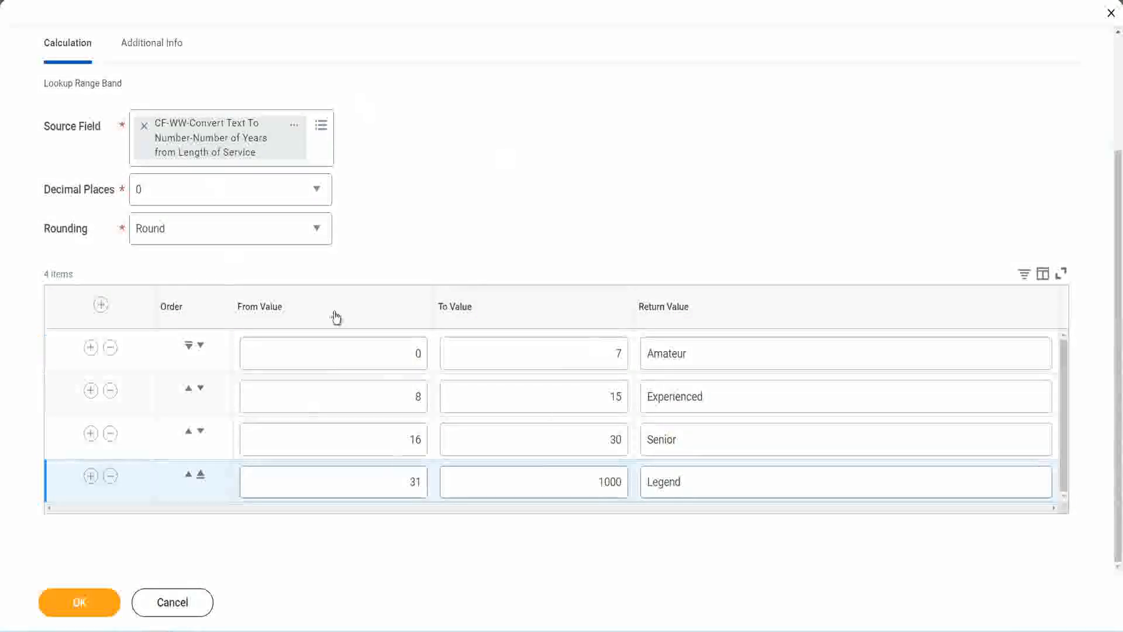
# Step: Save the calculated field CF-WW-LRB-Identify Experience Bands from years of Service
pyautogui.click(78, 601)
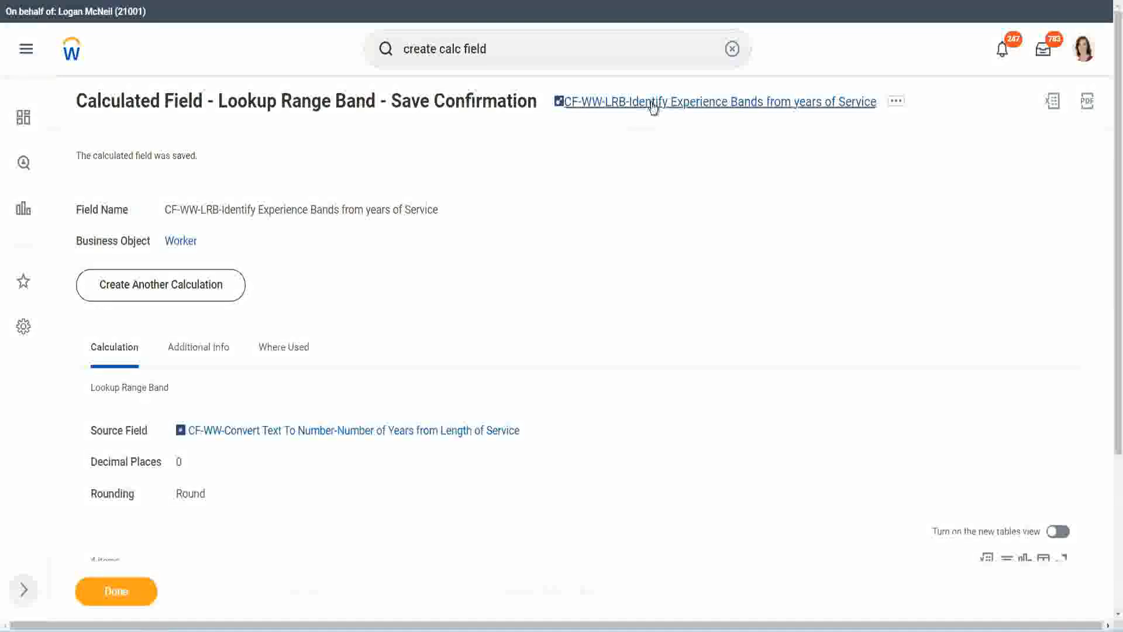
pyautogui.rightClick(650, 108)
pyautogui.click(667, 168)
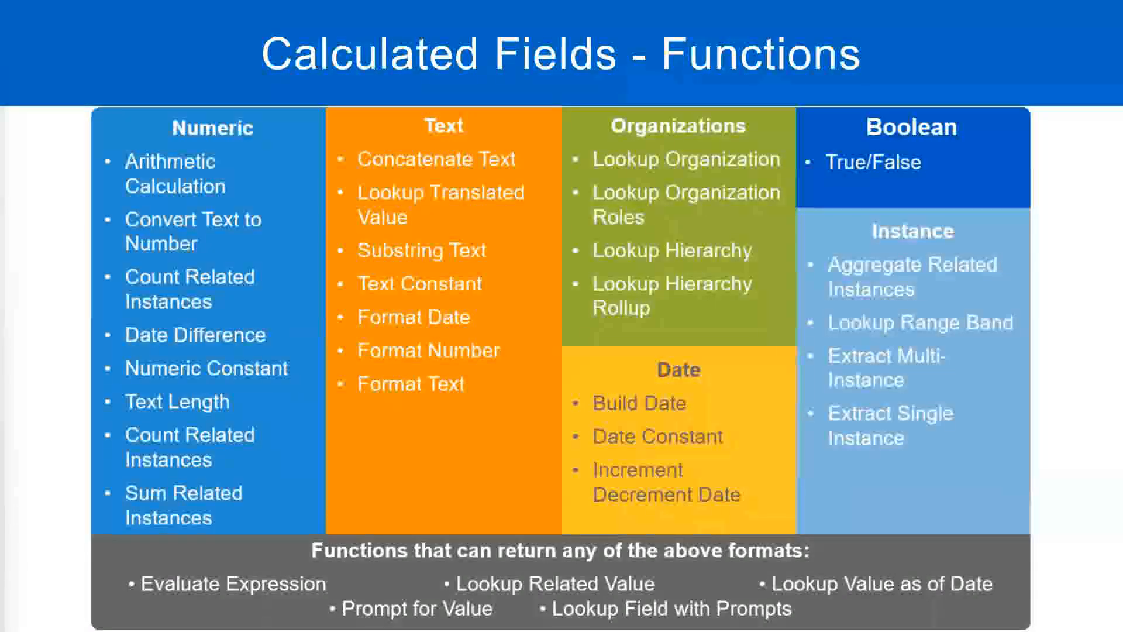
# Step: Switch to the new 7 note in Notepad++ and write 10,000 USD a few blank lines below the Field 5 notes
pyautogui.hotkey('alt', 'Tab')
pyautogui.click(261, 459)
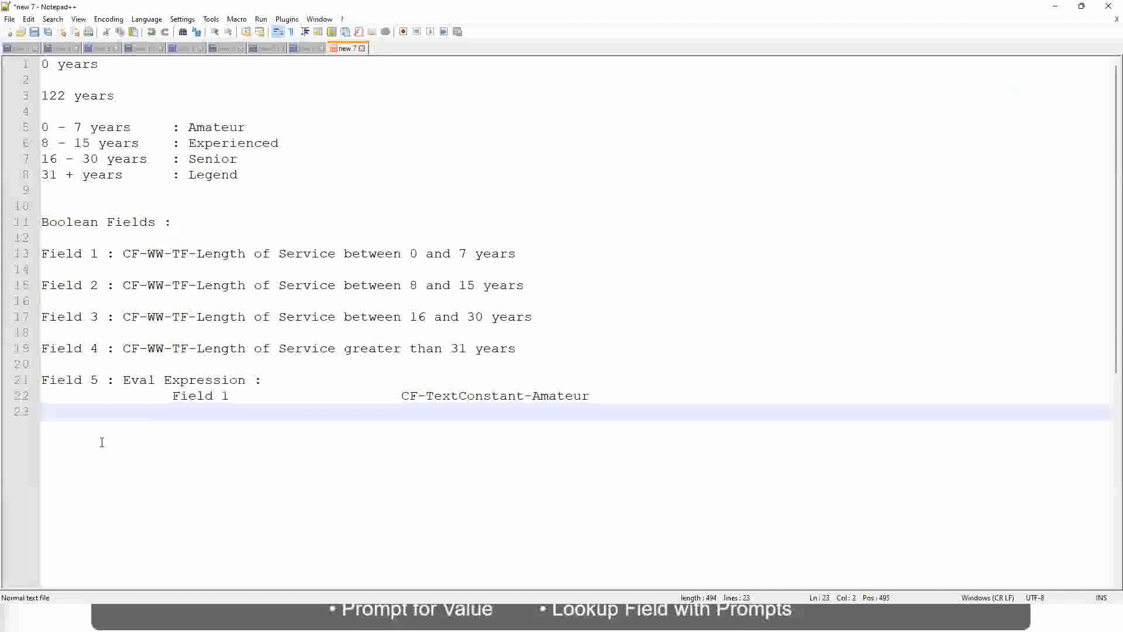
pyautogui.press('Return')
pyautogui.press('Return')
pyautogui.press('Return')
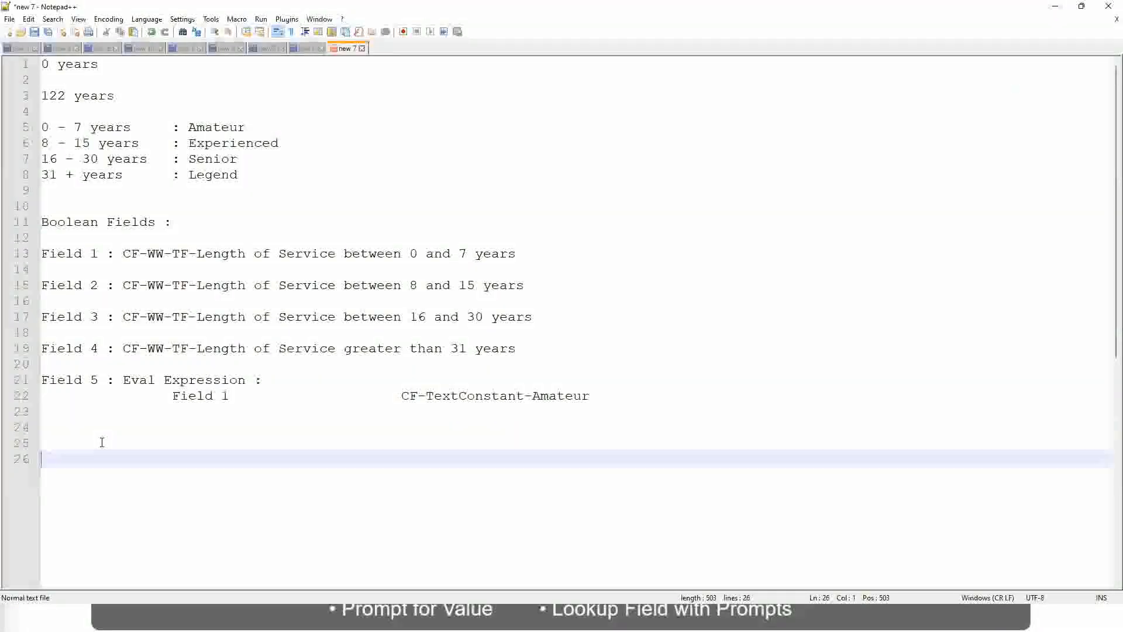
pyautogui.write('10,000 USD')
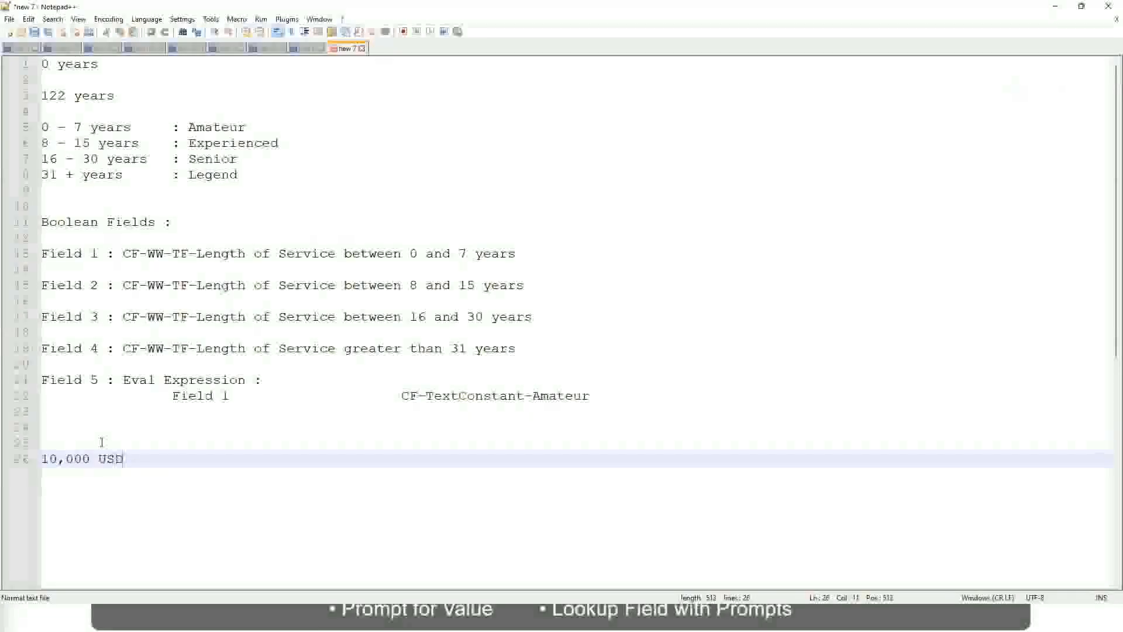
# Step: Add the upper amount 1,000,000 USD on the same line as 10,000 USD, separated by a wide gap
pyautogui.press('Tab')
pyautogui.press('Tab')
pyautogui.press('Tab')
pyautogui.press('Tab')
pyautogui.press('Tab')
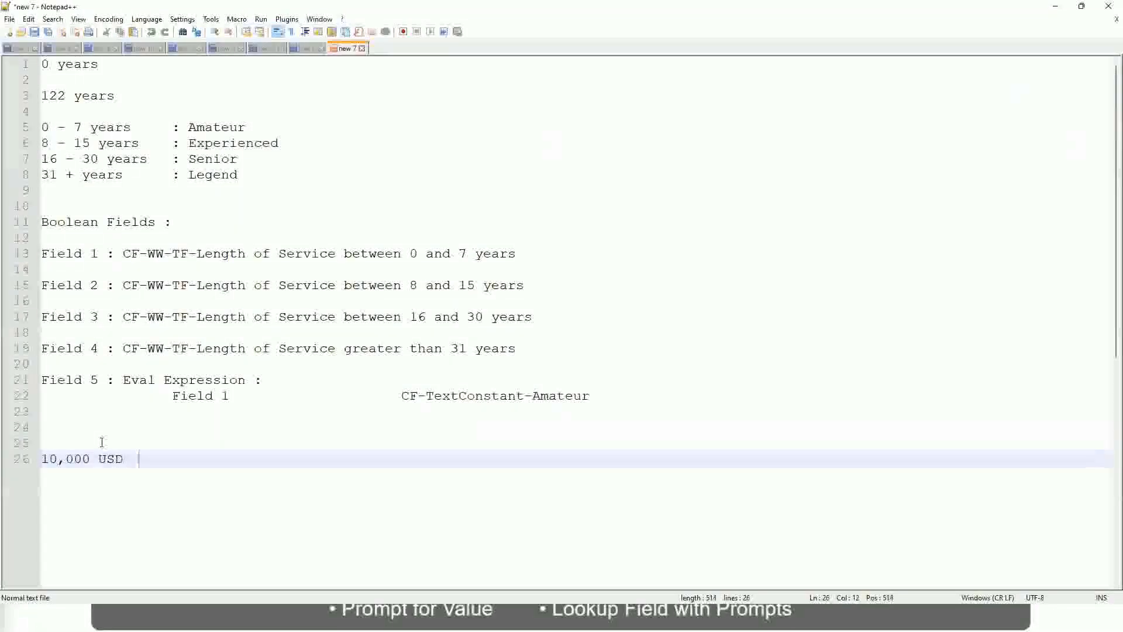
pyautogui.press('Tab')
pyautogui.press('Tab')
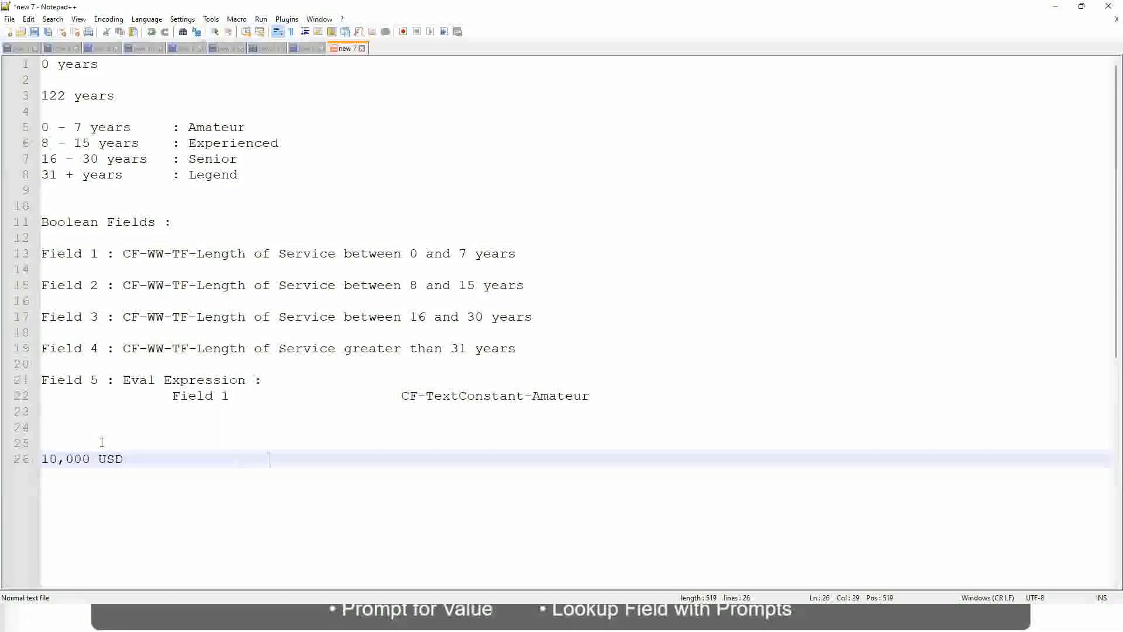
pyautogui.write('1,000,000')
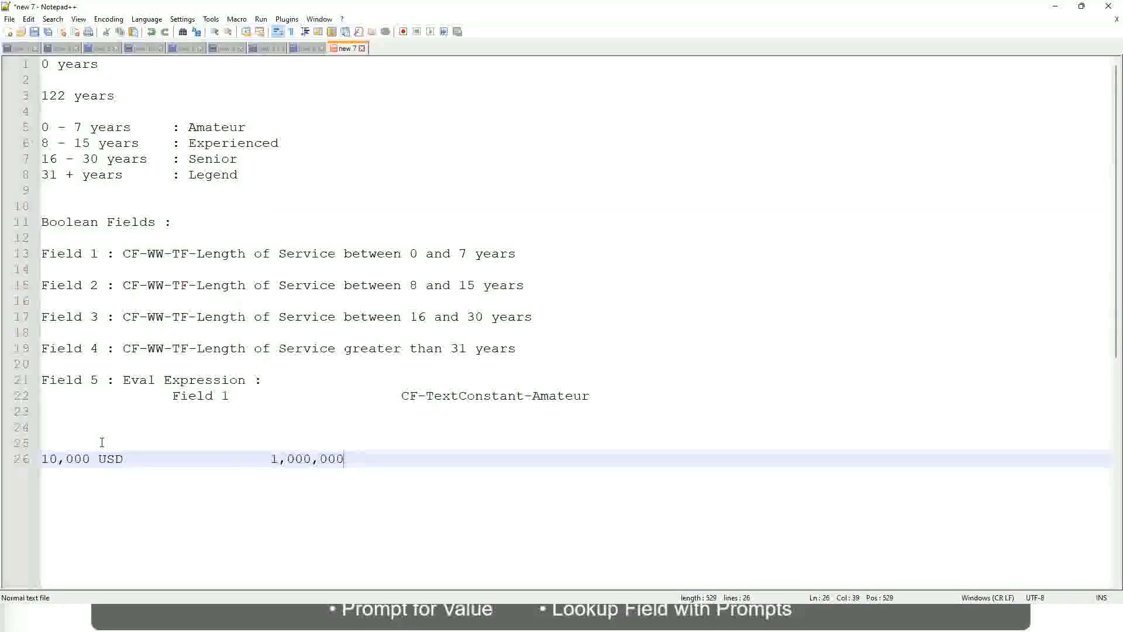
pyautogui.press('Left')
pyautogui.press('Left')
pyautogui.press('Left')
pyautogui.press('Left')
pyautogui.press('Left')
pyautogui.press('Left')
pyautogui.press('Left')
pyautogui.press('Left')
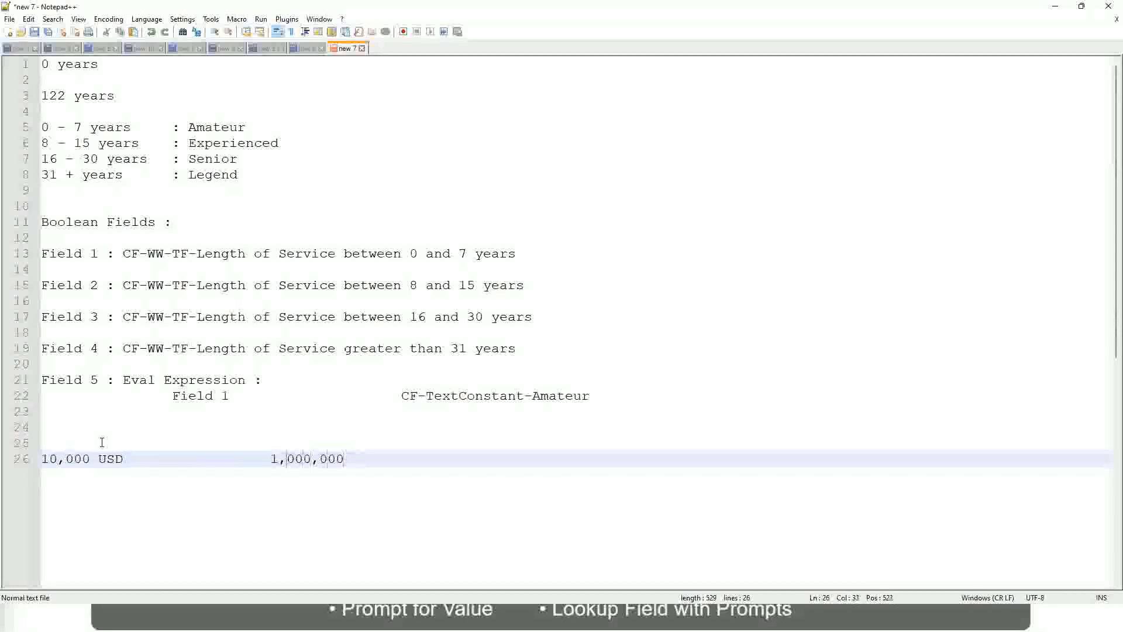
pyautogui.press('Right')
pyautogui.press('Right')
pyautogui.press('Right')
pyautogui.press('Right')
pyautogui.press('Right')
pyautogui.press('End')
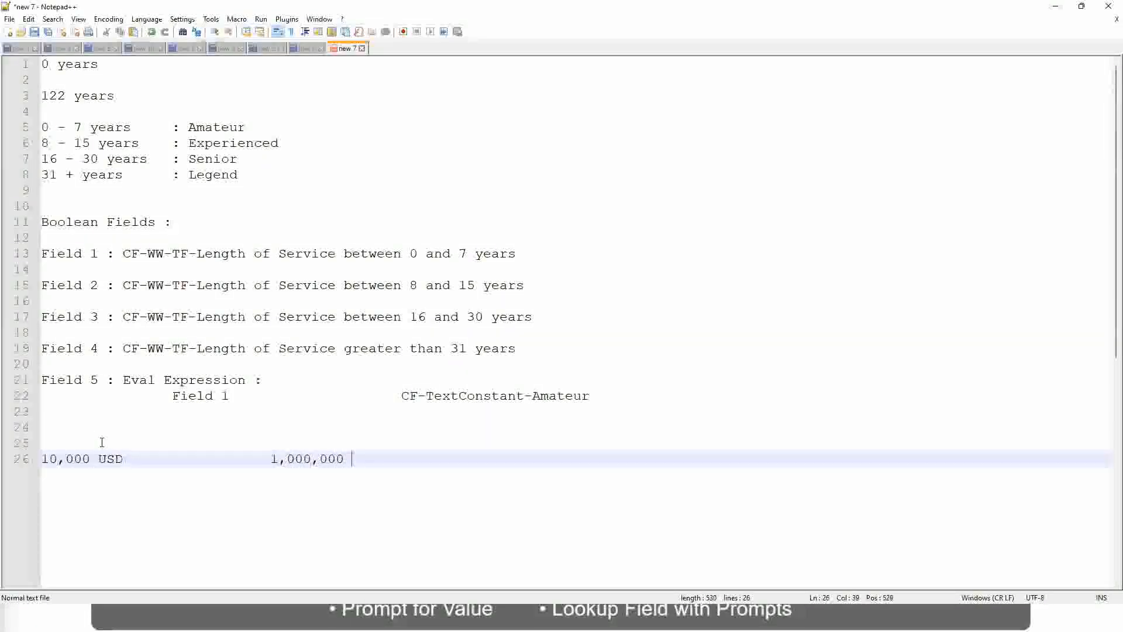
pyautogui.write('USD')
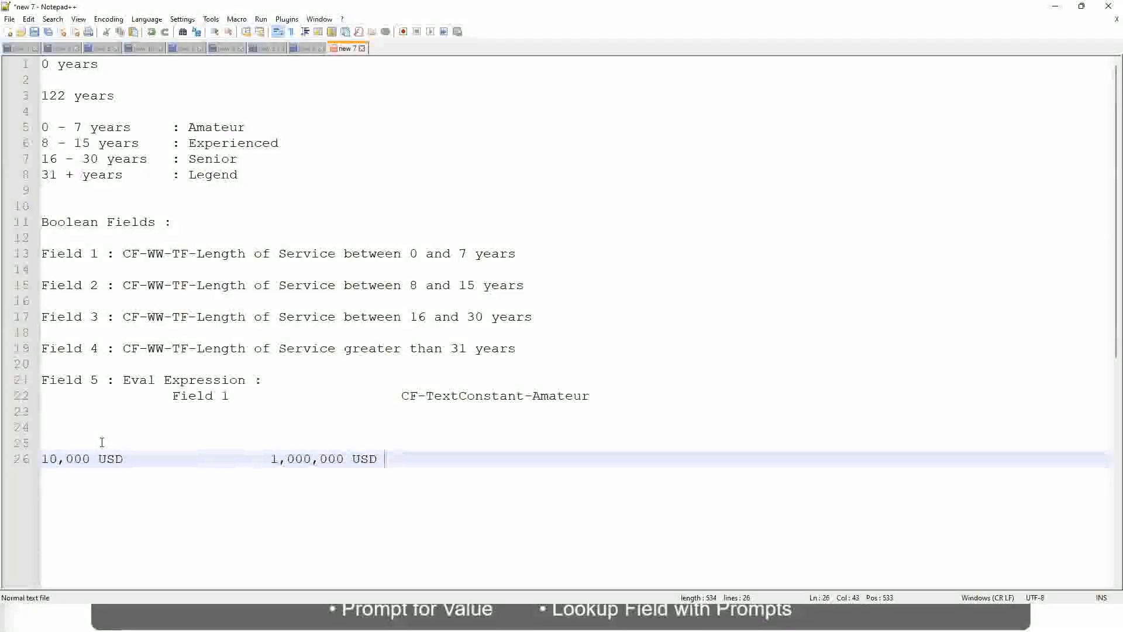
# Step: Add the first amount band "10 - 50,000 : Low" two lines below the USD amounts
pyautogui.press('Return')
pyautogui.press('Return')
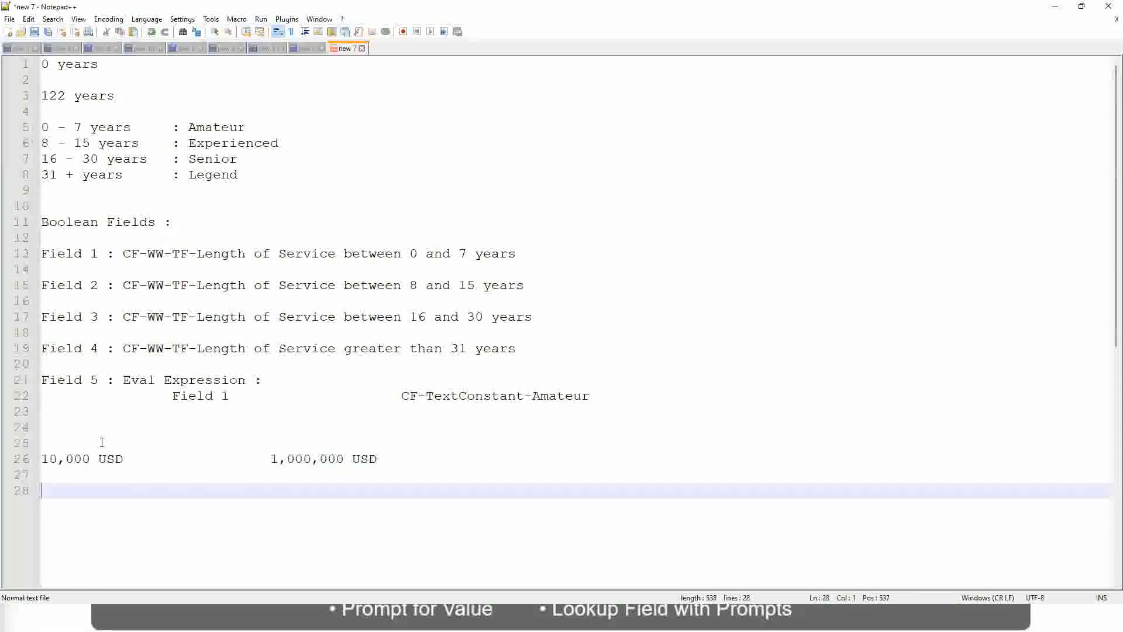
pyautogui.write('10 - 50,000')
pyautogui.press('Tab')
pyautogui.press('Tab')
pyautogui.press('Tab')
pyautogui.press('Tab')
pyautogui.write(': Low')
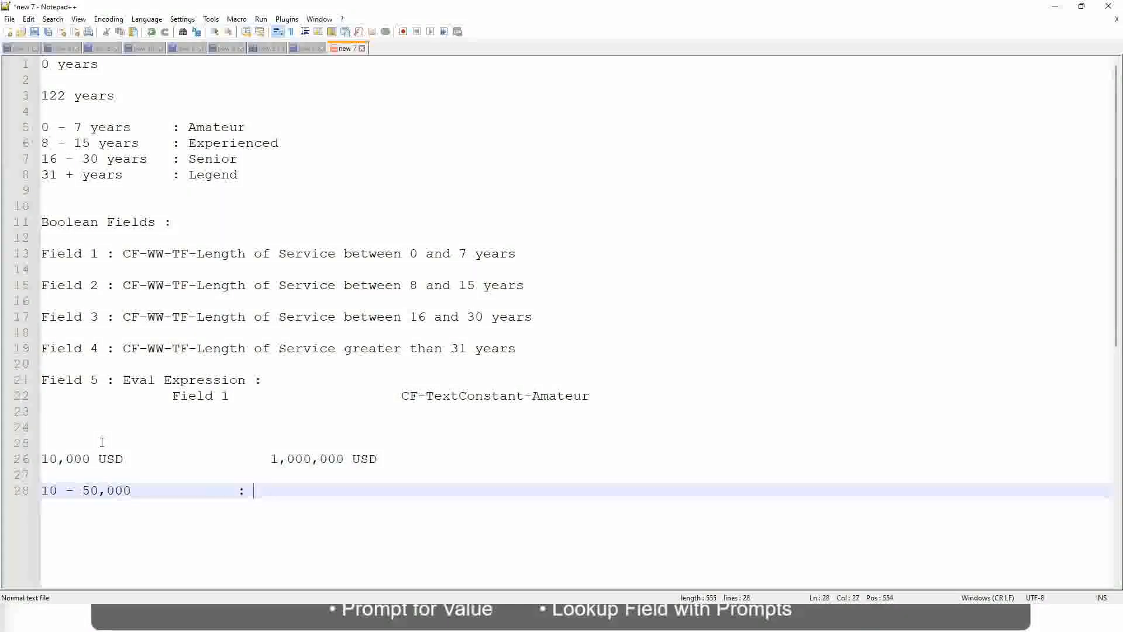
# Step: Add the second amount band "50,001 - 150,000 : Medium" directly below the Low band, aligning the labels
pyautogui.press('Return')
pyautogui.press('Return')
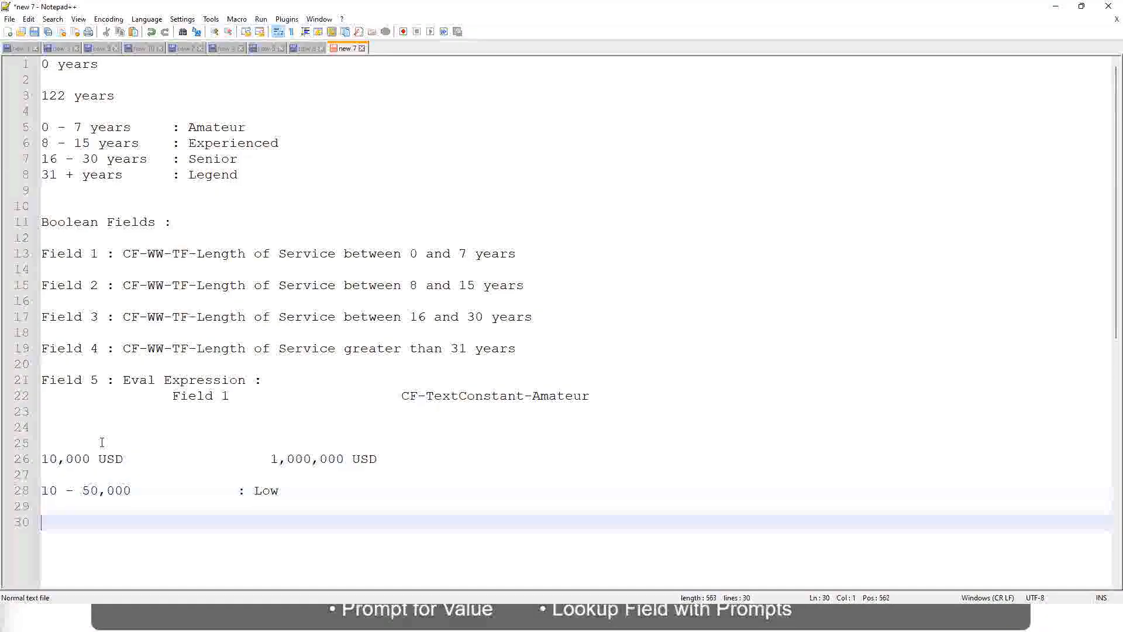
pyautogui.press('Up')
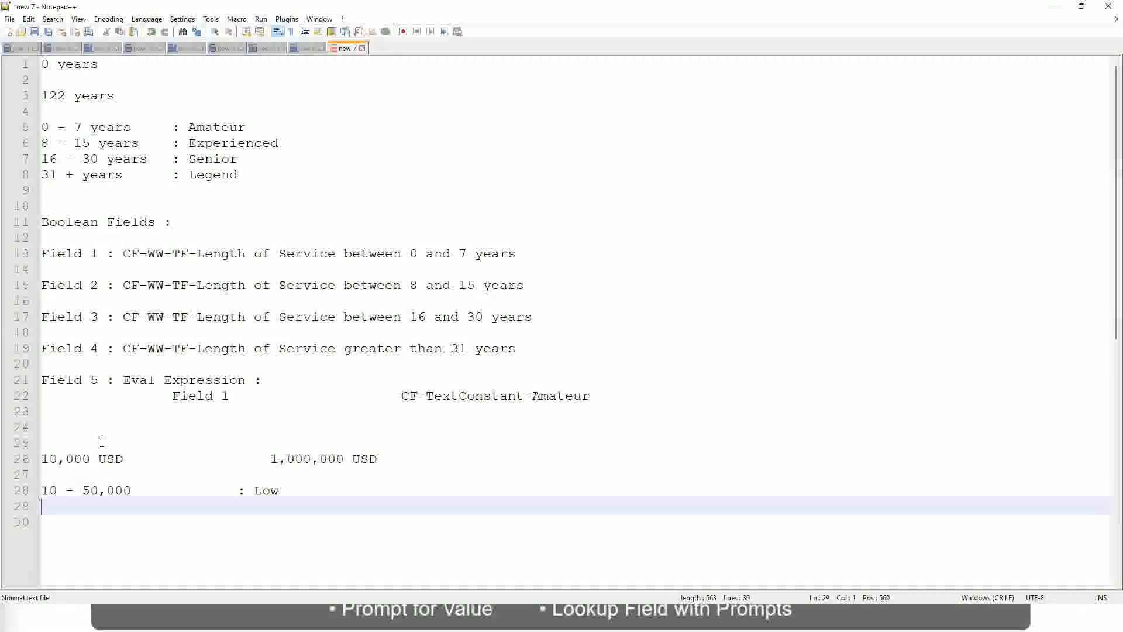
pyautogui.write('50,001 ')
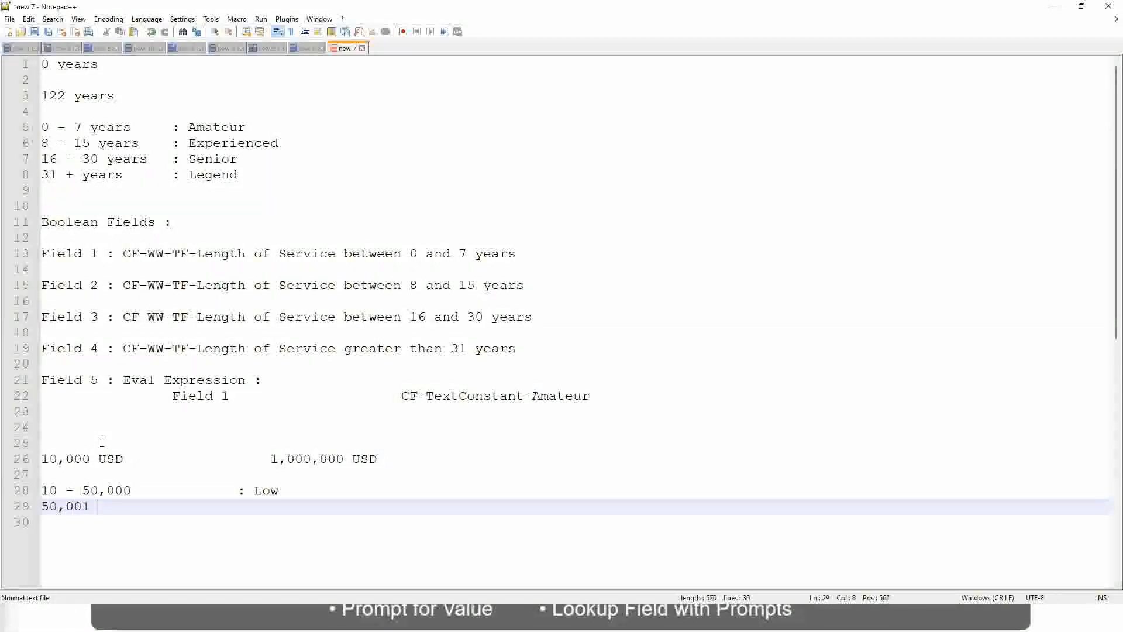
pyautogui.write('- 150,000')
pyautogui.press('Tab')
pyautogui.press('Tab')
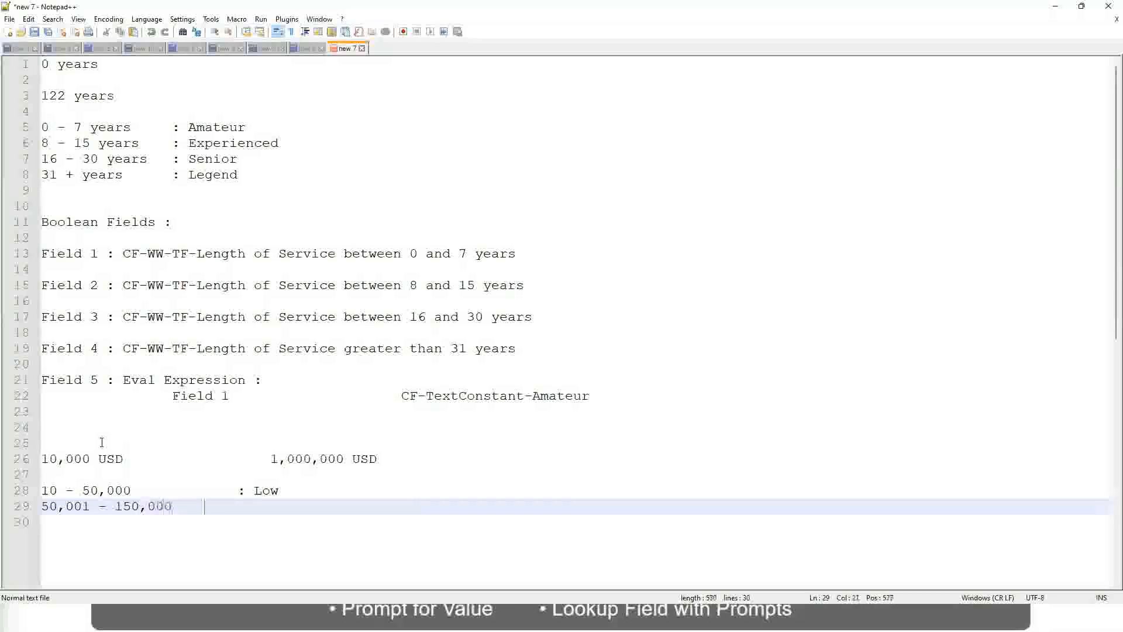
pyautogui.write(': Med')
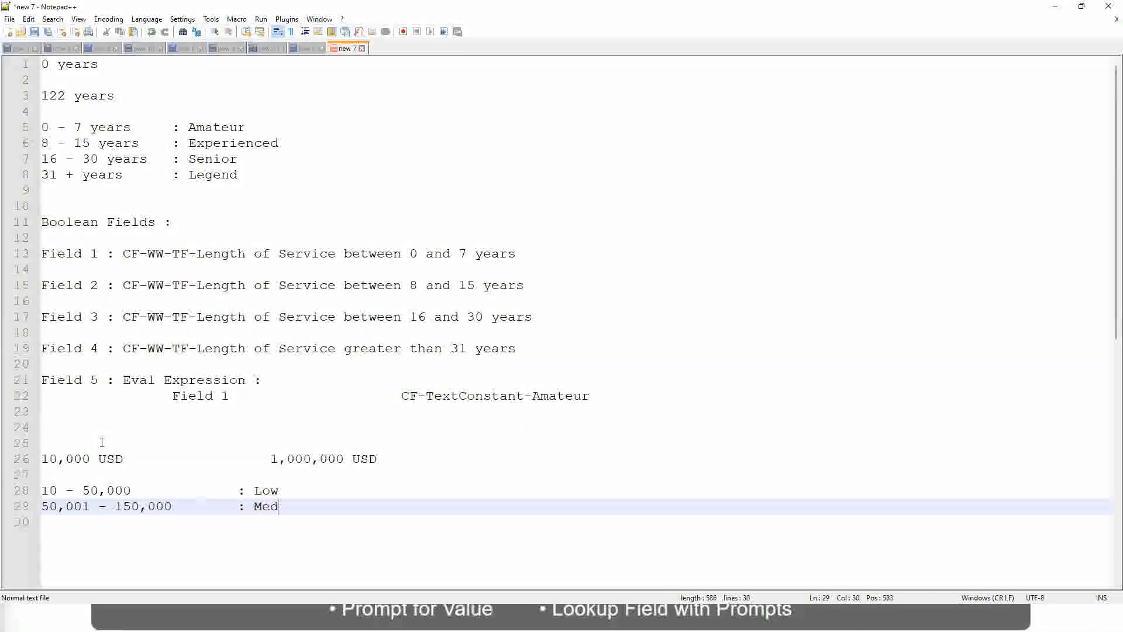
pyautogui.write('ium')
pyautogui.press('Return')
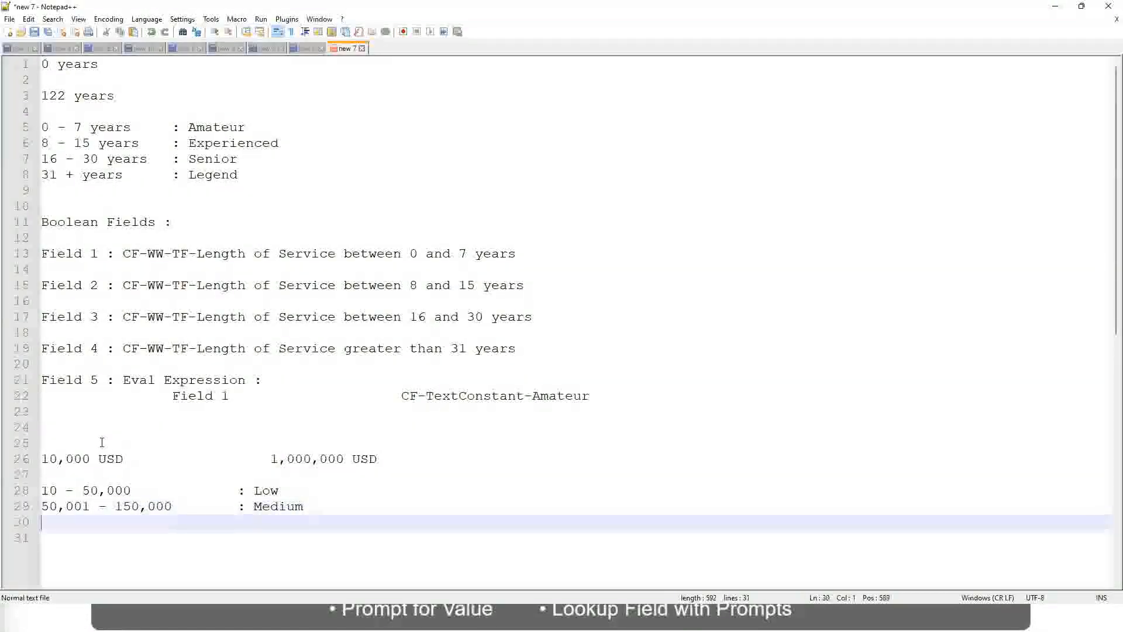
# Step: Add the third amount band "> 150,000 : High" below the Medium band, aligned with the other labels
pyautogui.write('> 150,000')
pyautogui.press('Tab')
pyautogui.press('Tab')
pyautogui.press('Tab')
pyautogui.press('Tab')
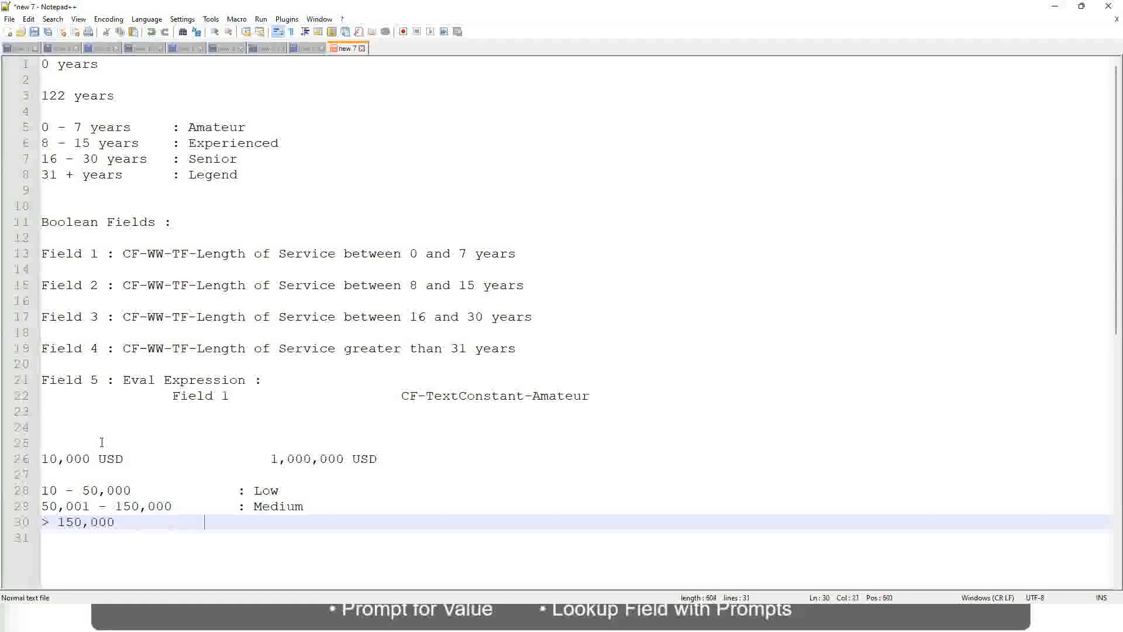
pyautogui.write(': High')
# Step: Review the lower and upper USD amounts and how the Low, Medium and High bands divide that range
pyautogui.click(37, 459)
pyautogui.click(49, 457)
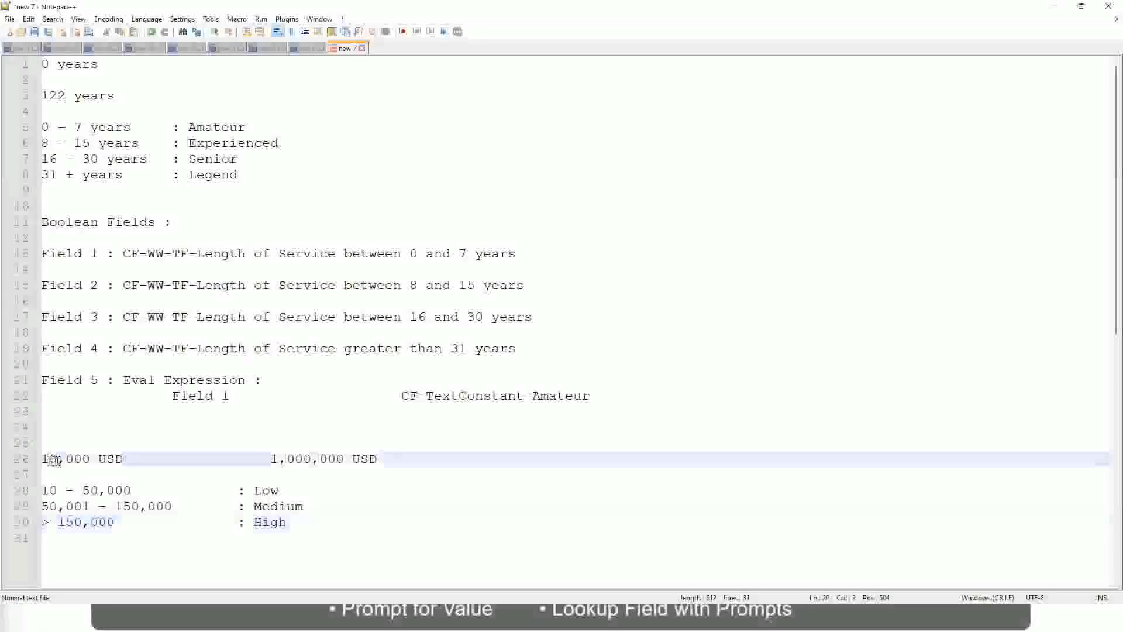
pyautogui.doubleClick(336, 459)
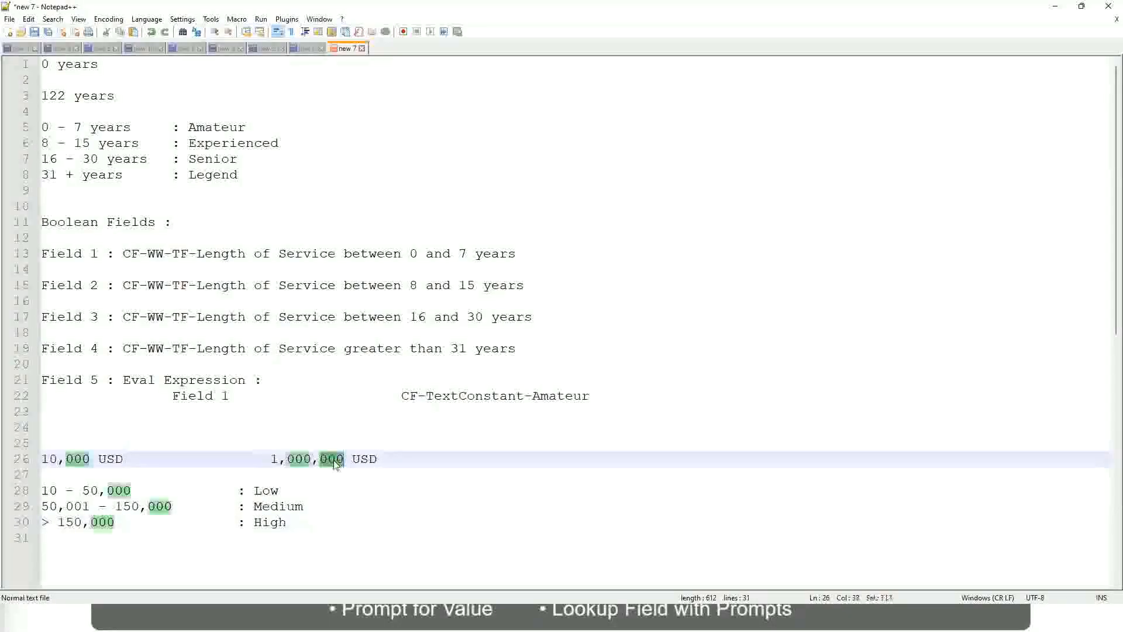
pyautogui.click(205, 506)
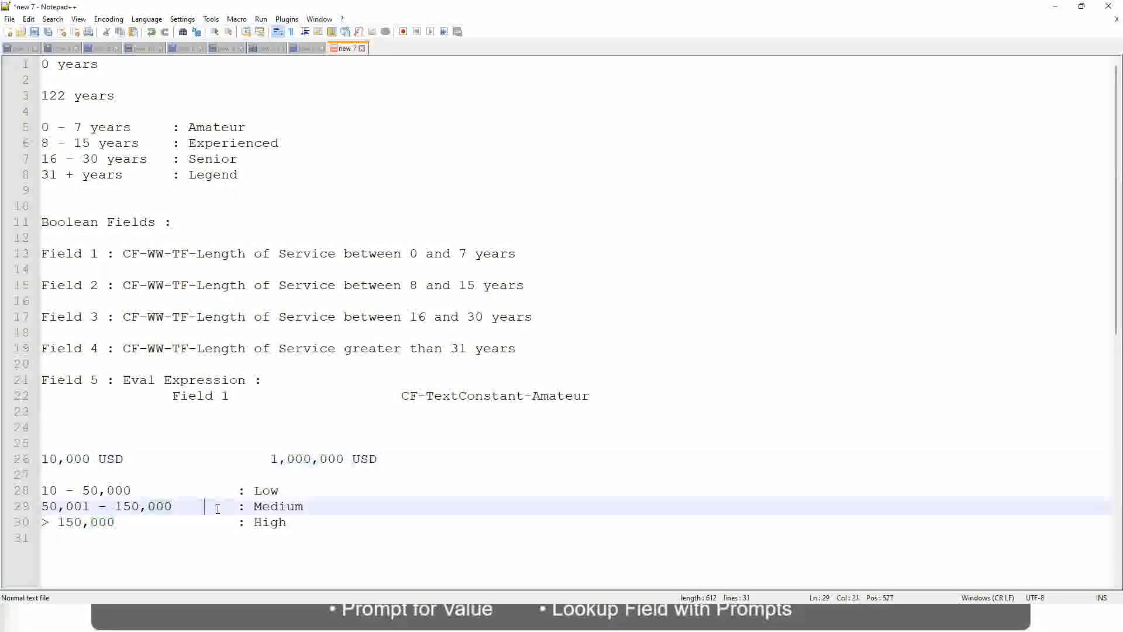
pyautogui.click(35, 459)
pyautogui.click(346, 460)
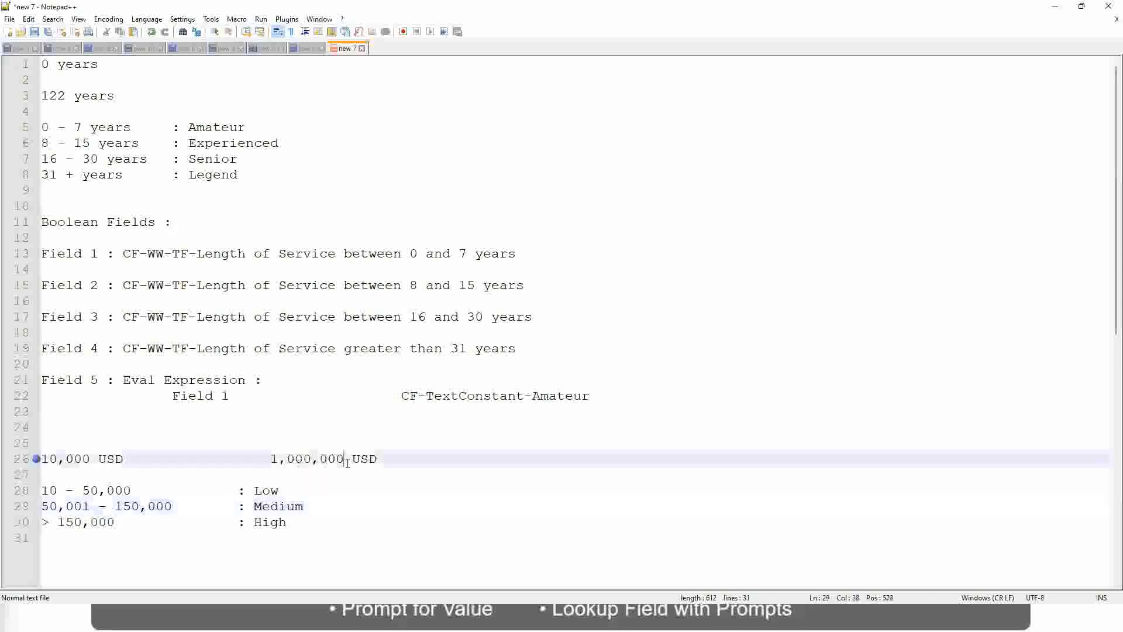
pyautogui.click(269, 491)
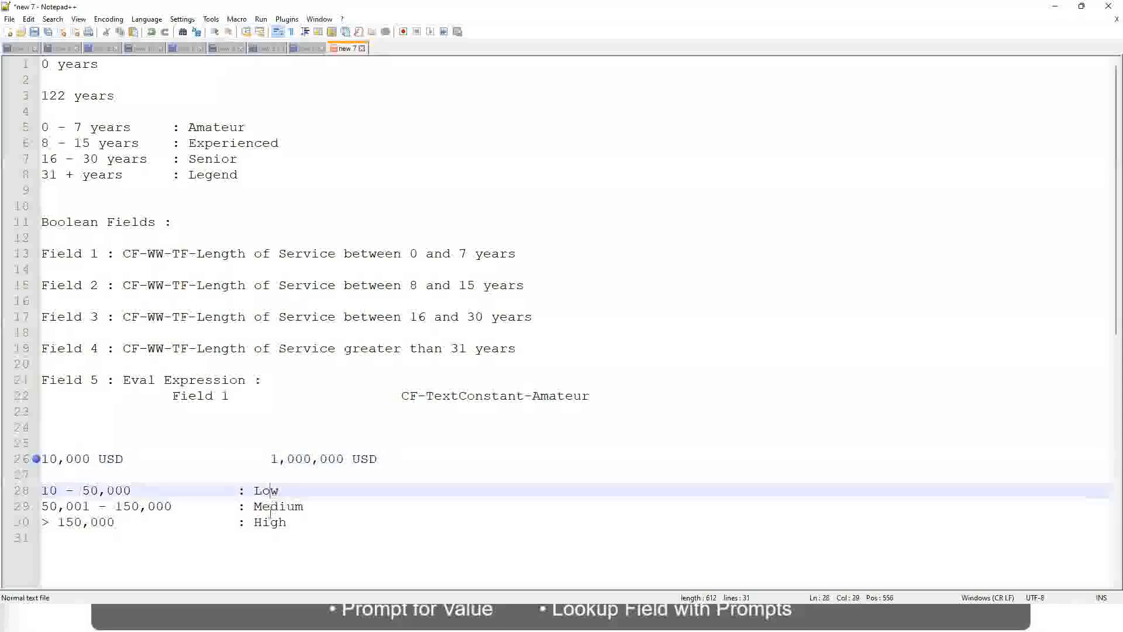
pyautogui.click(269, 522)
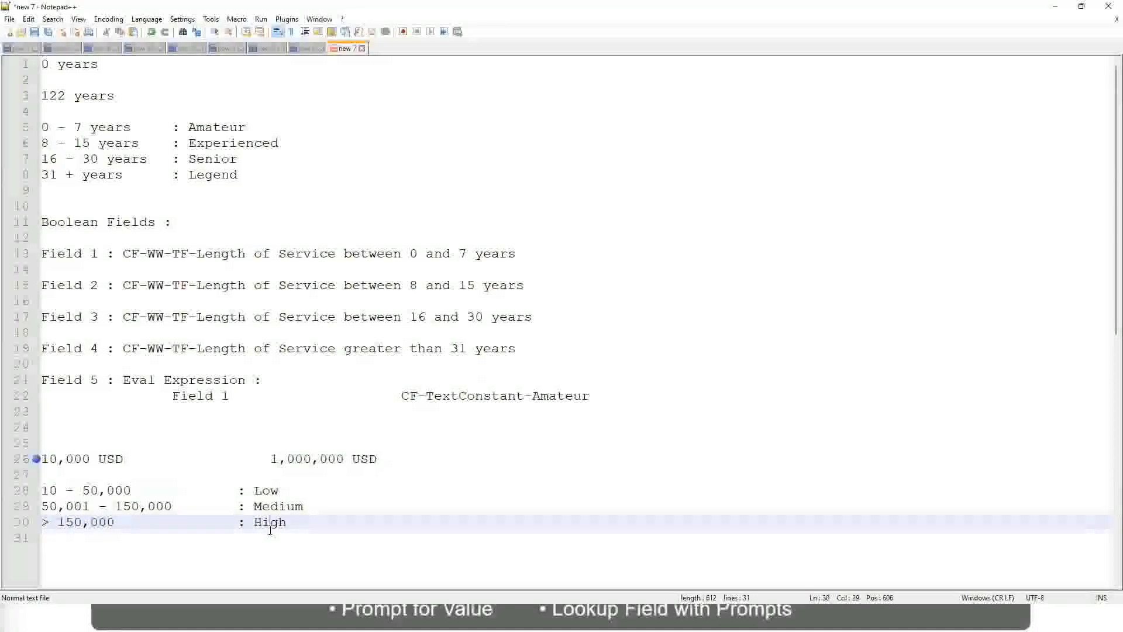
pyautogui.click(151, 474)
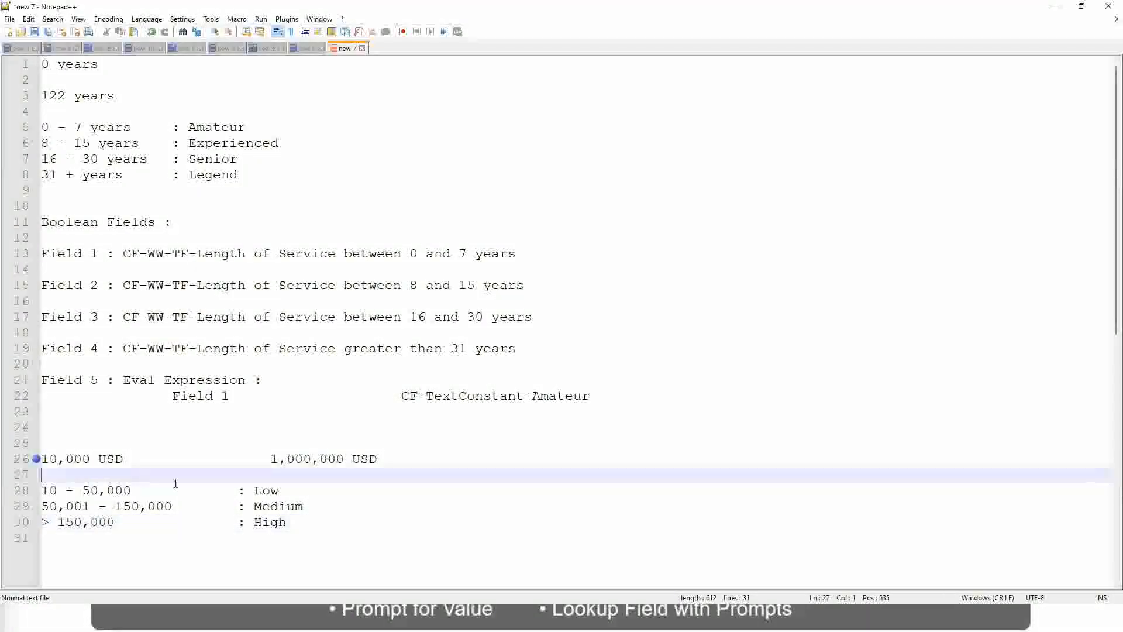
pyautogui.click(287, 522)
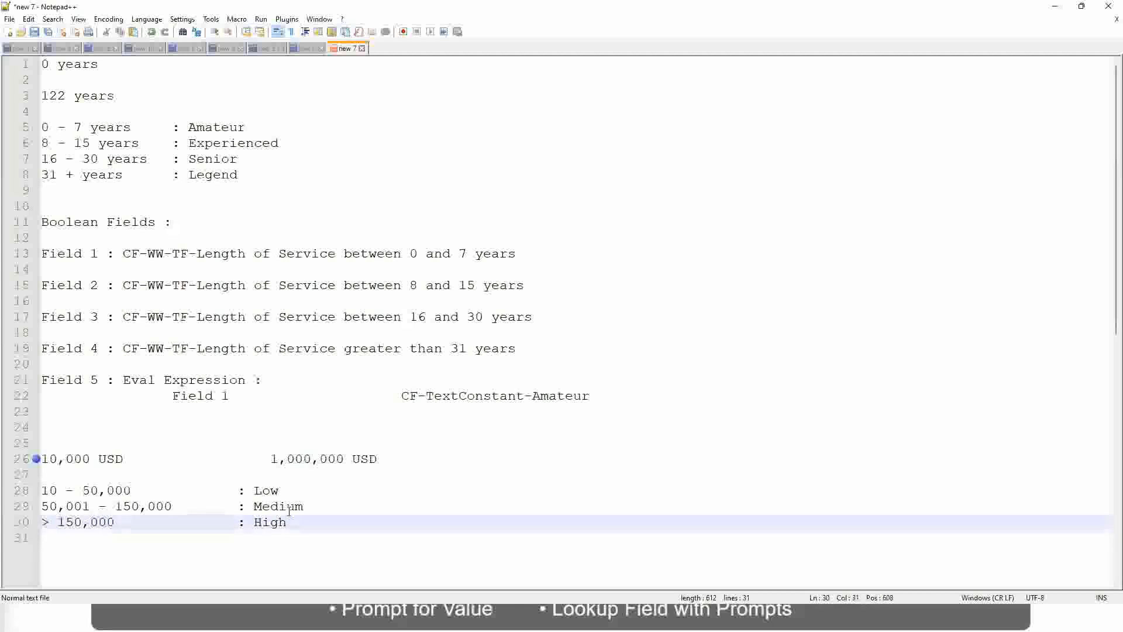